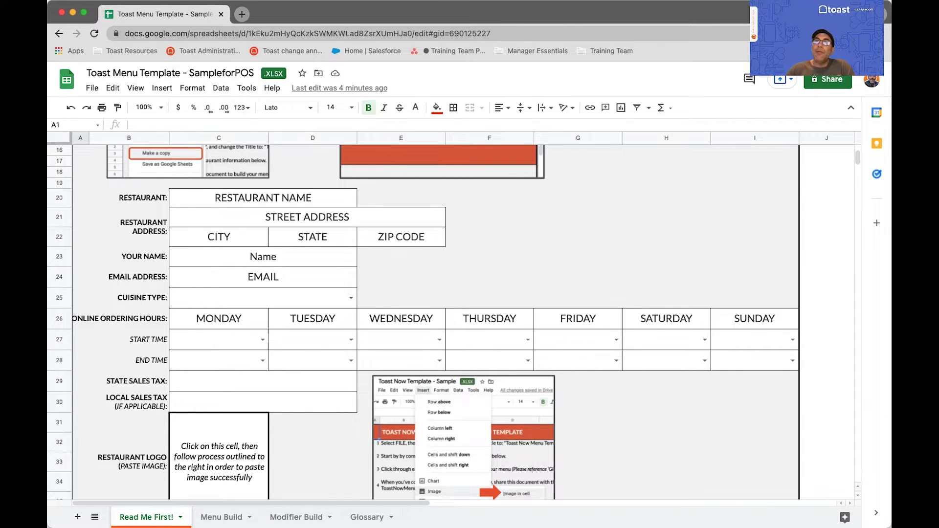
Step: Read through the Read Me First instructions, then switch to the Menu Build sheet
scroll(287, 314, "up", 5)
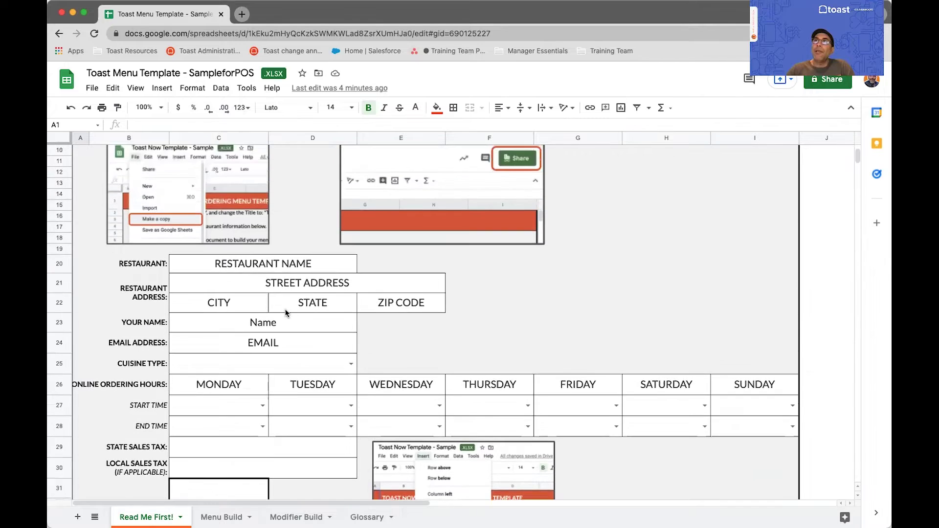
scroll(287, 314, "up", 2)
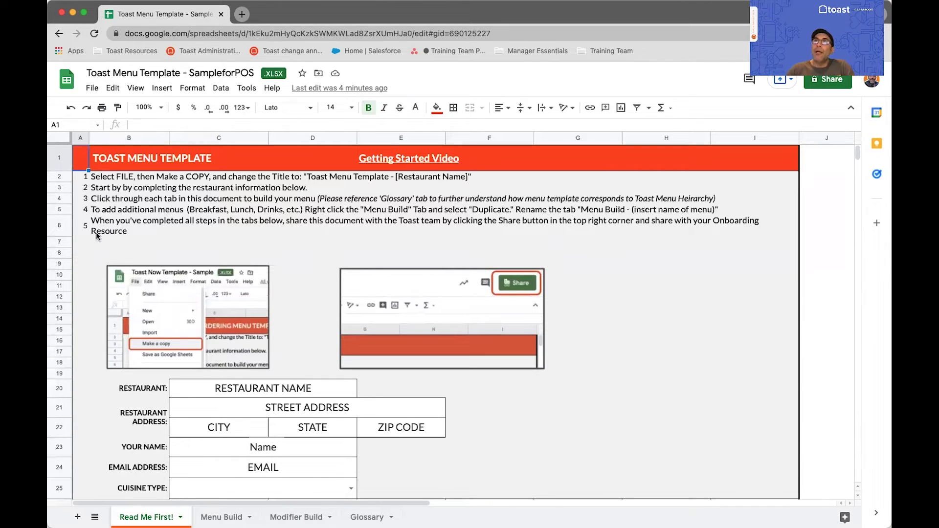
scroll(289, 311, "down", 2)
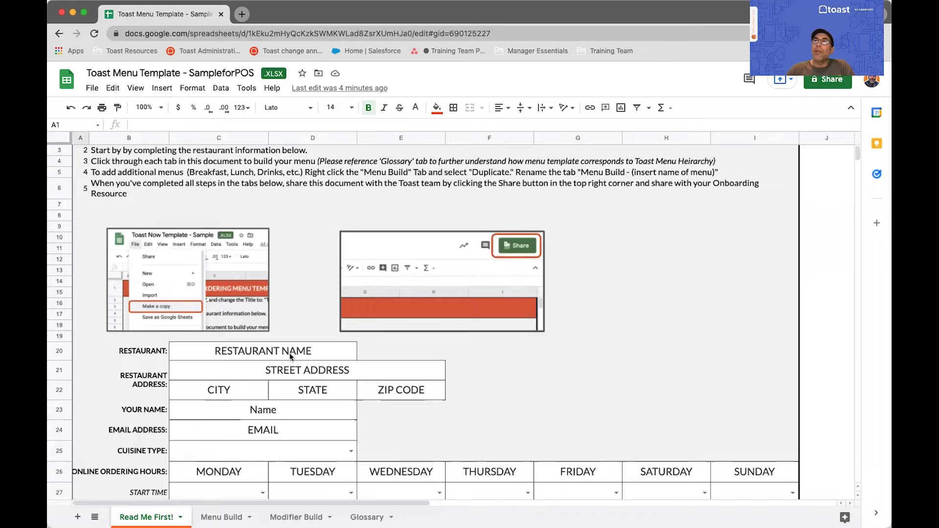
scroll(284, 357, "down", 2)
scroll(256, 377, "down", 2)
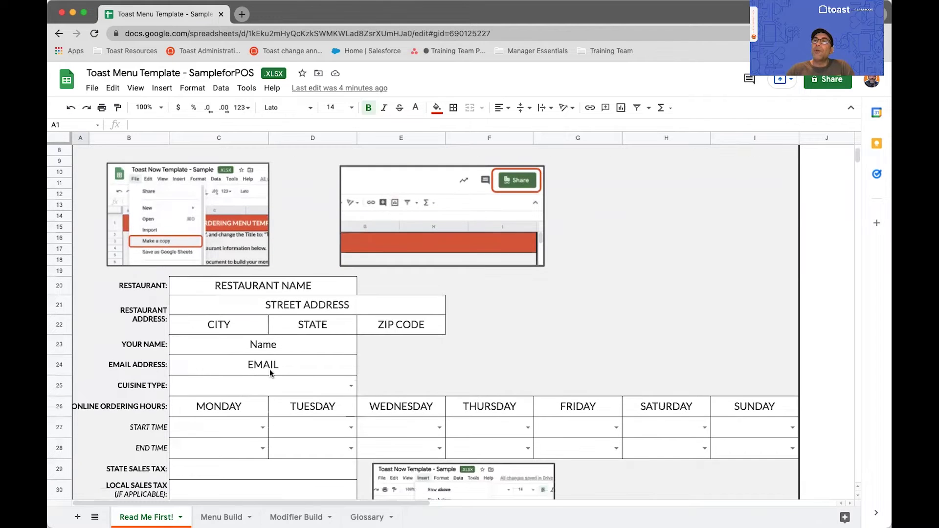
scroll(229, 387, "down", 3)
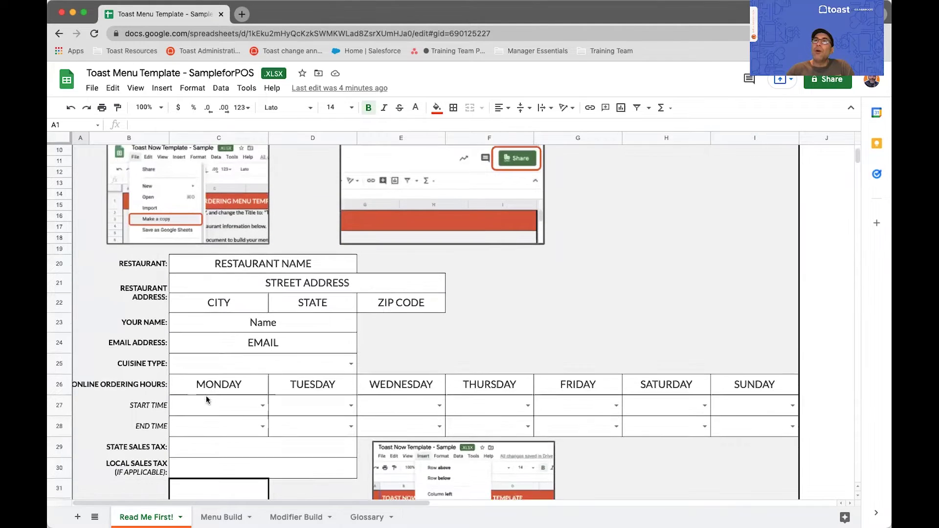
scroll(244, 402, "down", 3)
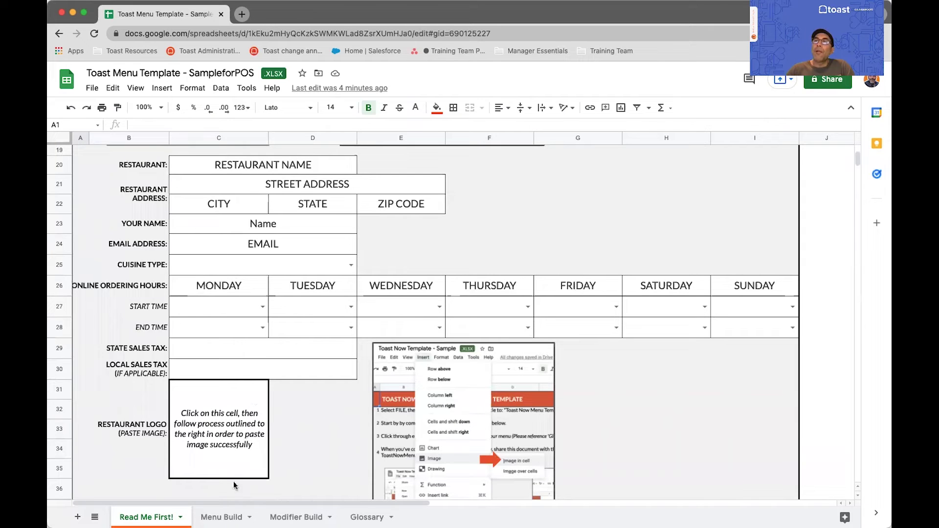
left_click(222, 516)
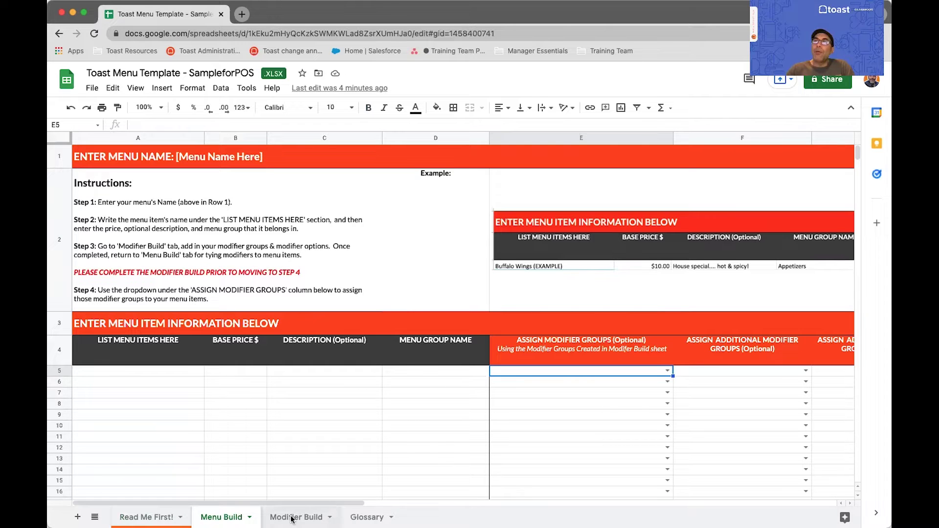
left_click(295, 517)
scroll(228, 347, "up", 1)
scroll(229, 349, "up", 5)
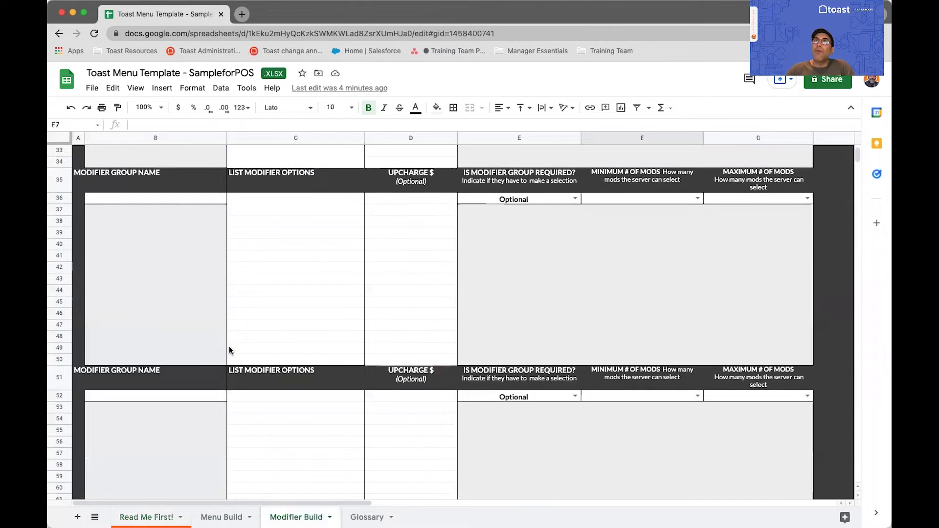
scroll(229, 349, "up", 7)
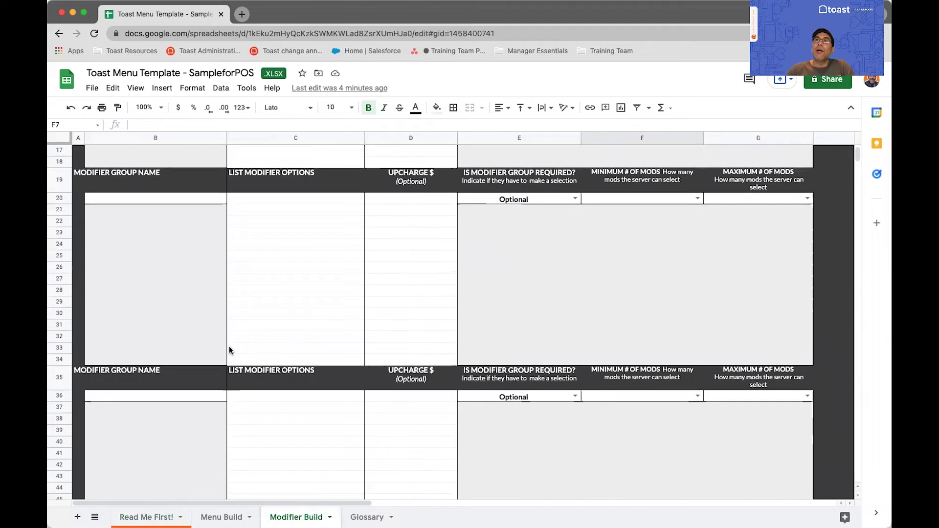
scroll(229, 347, "up", 3)
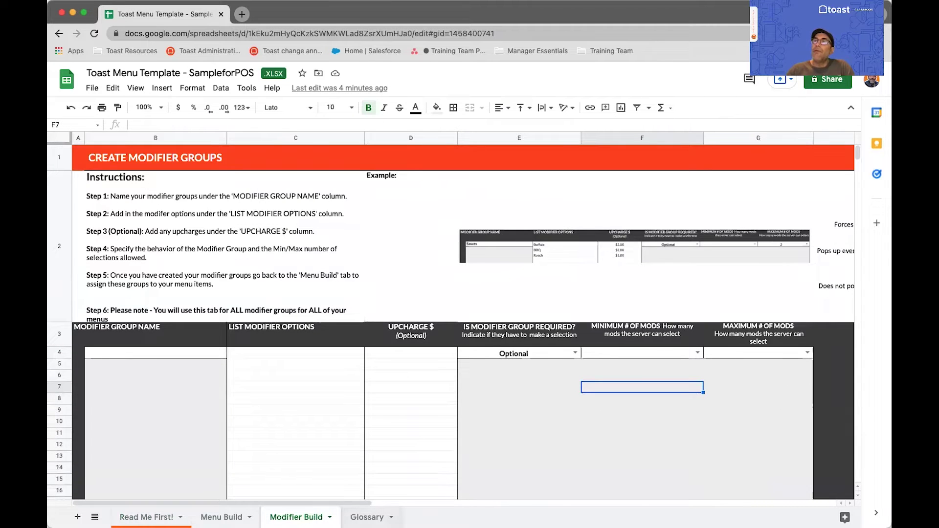
left_click(366, 517)
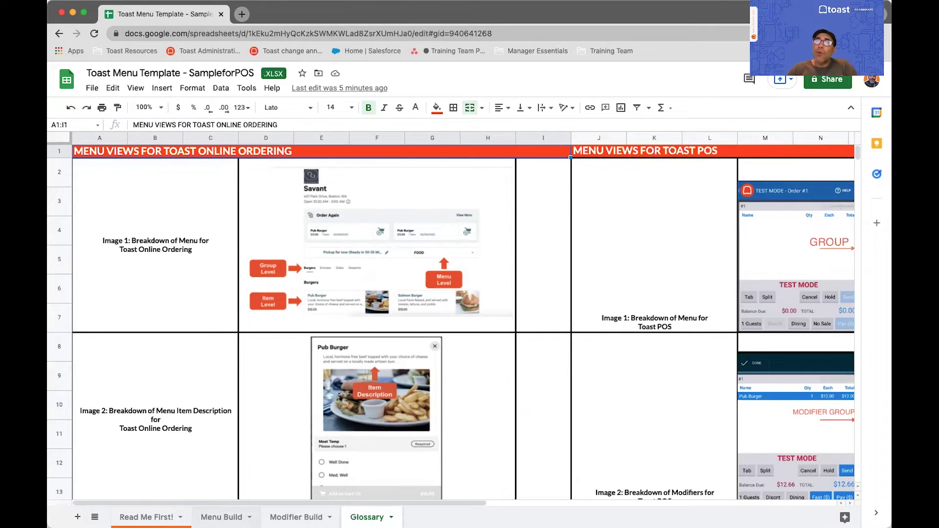
left_click(221, 517)
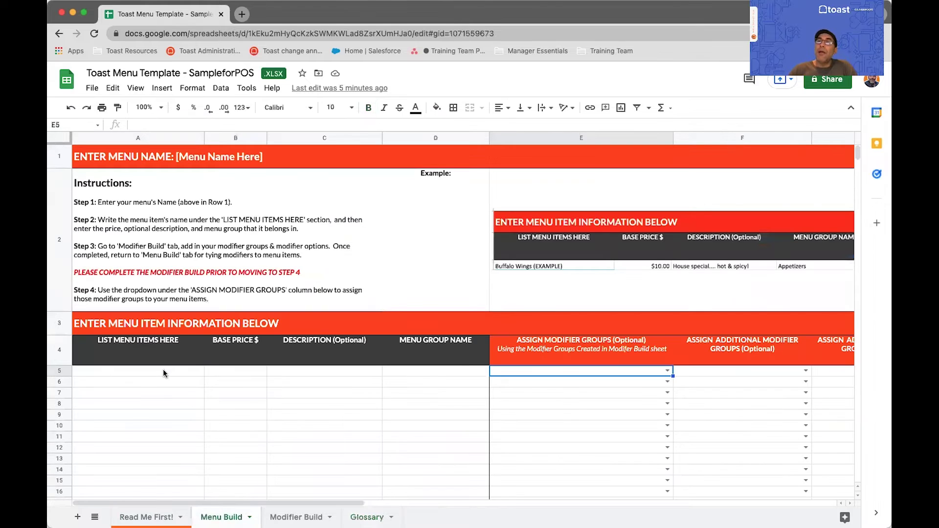
left_click(145, 371)
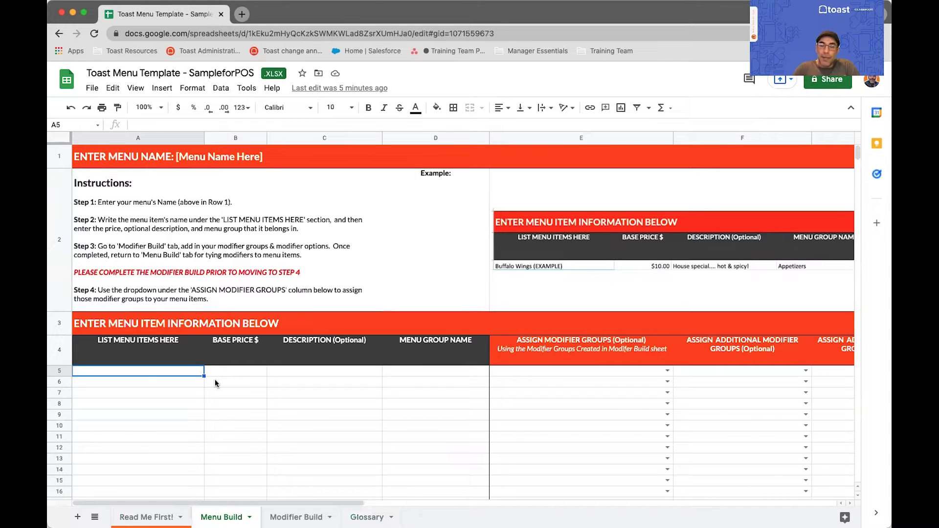
Step: Fill row 5 with Burger, 12.99, 'brioche, lettuce, tomato, onions, pickles' and Burgers & Sandwiches
type("Burger")
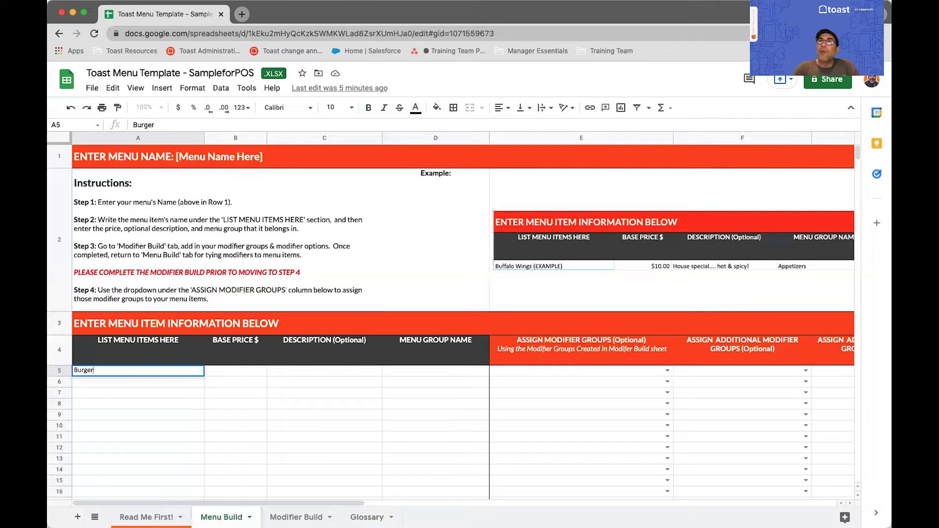
key("Tab")
type("12")
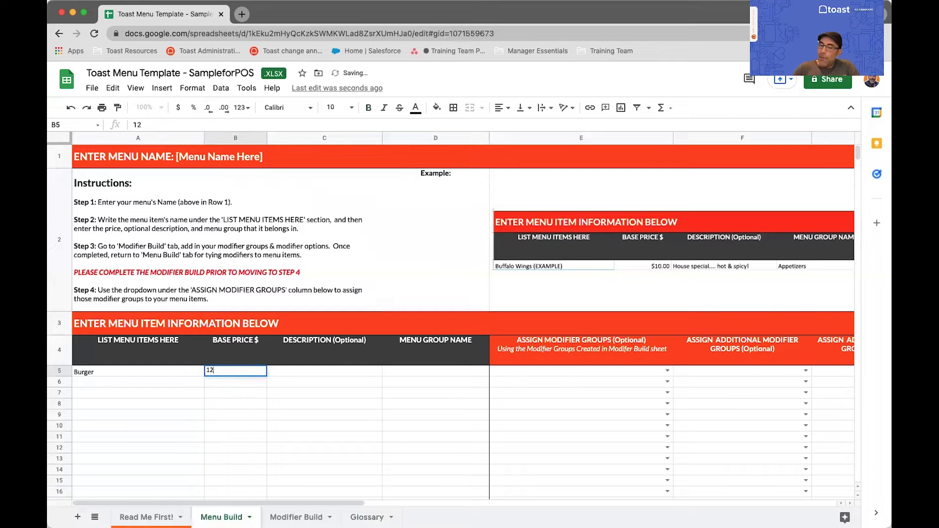
type(".99")
key("Tab")
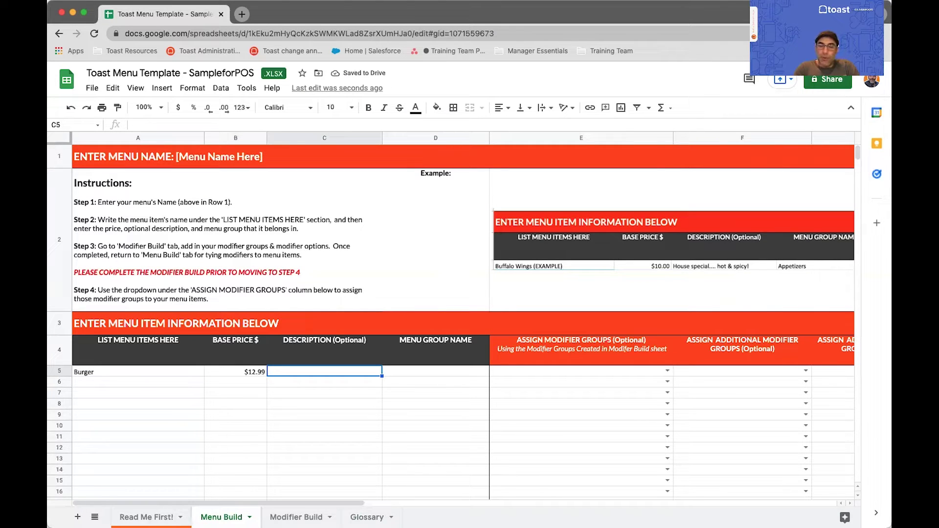
type("brioche, ")
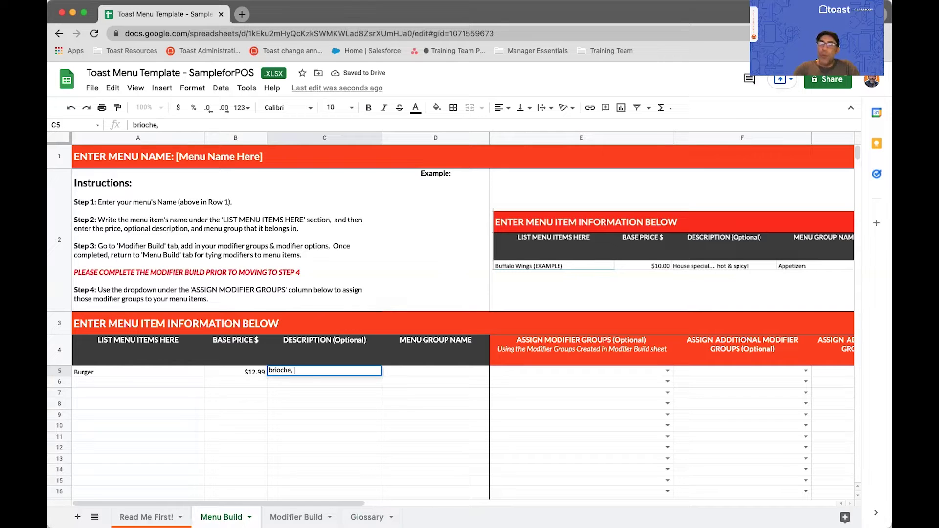
type("lettu")
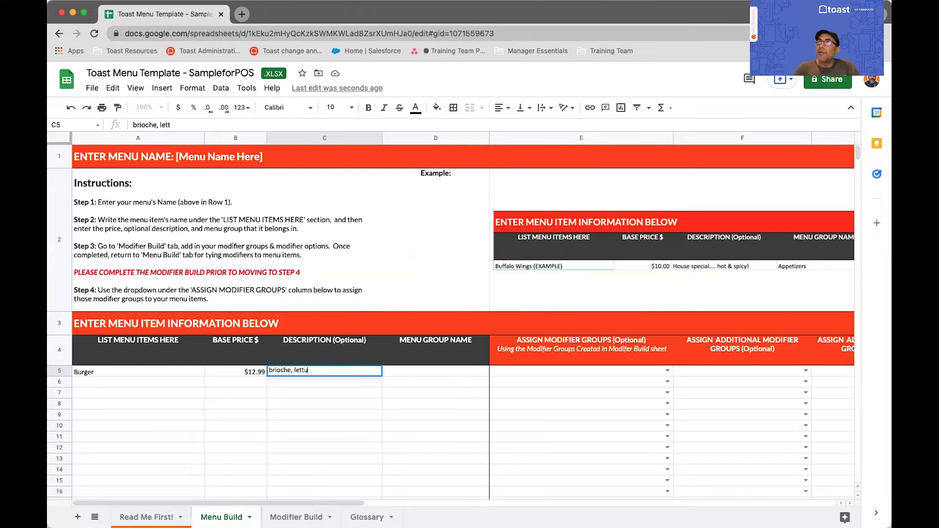
type("ce, tomato, onin")
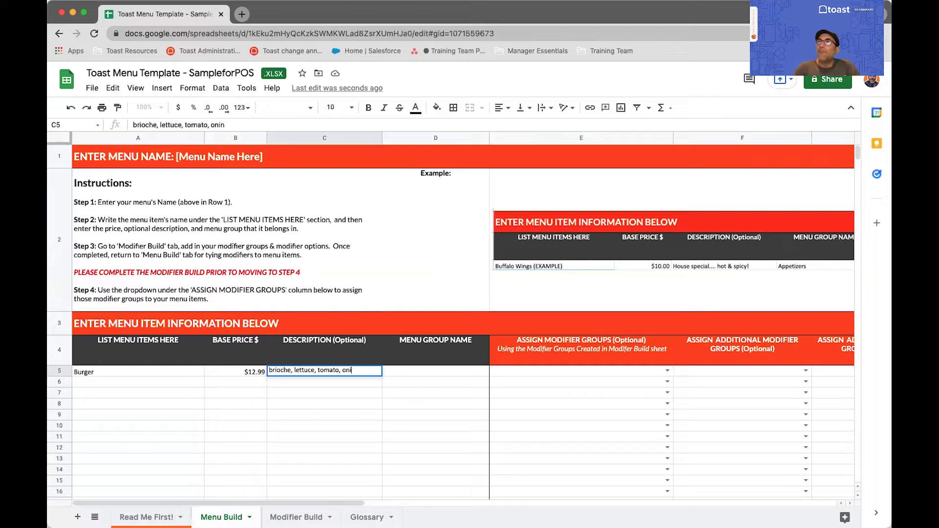
key("BackSpace")
type("ons, pickle")
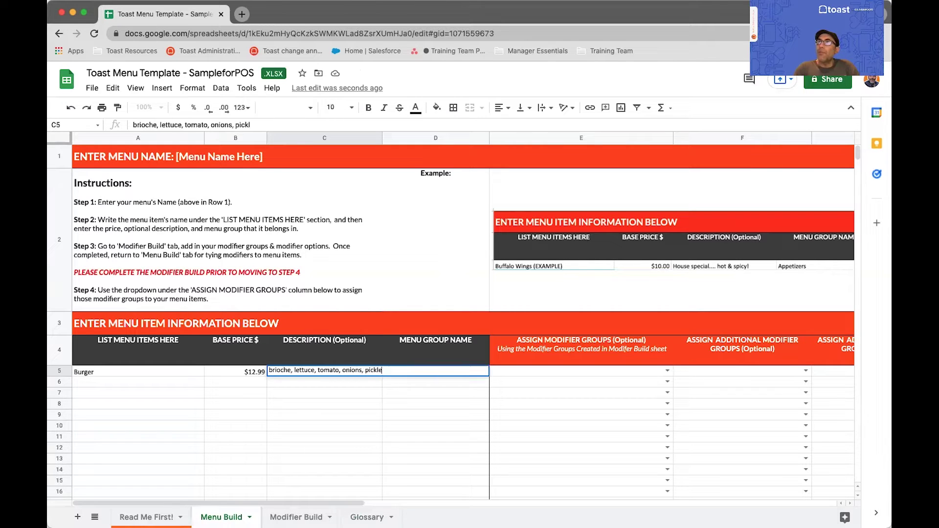
type("s")
key("Tab")
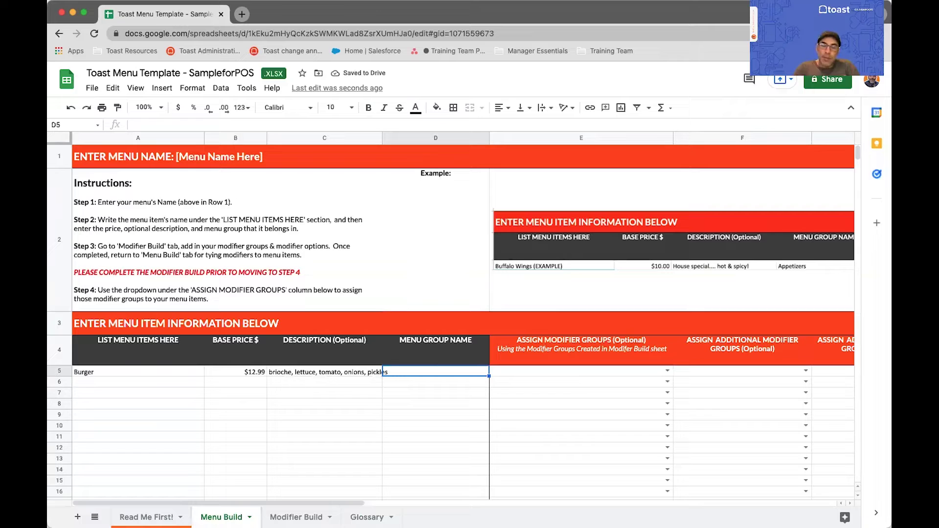
type("Burgers ")
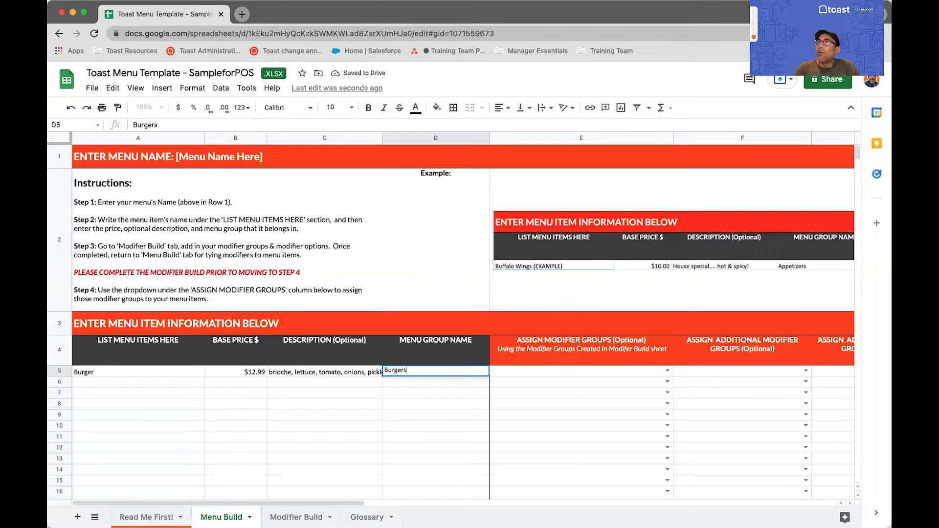
type("& Sa")
key("BackSpace")
key("BackSpace")
key("BackSpace")
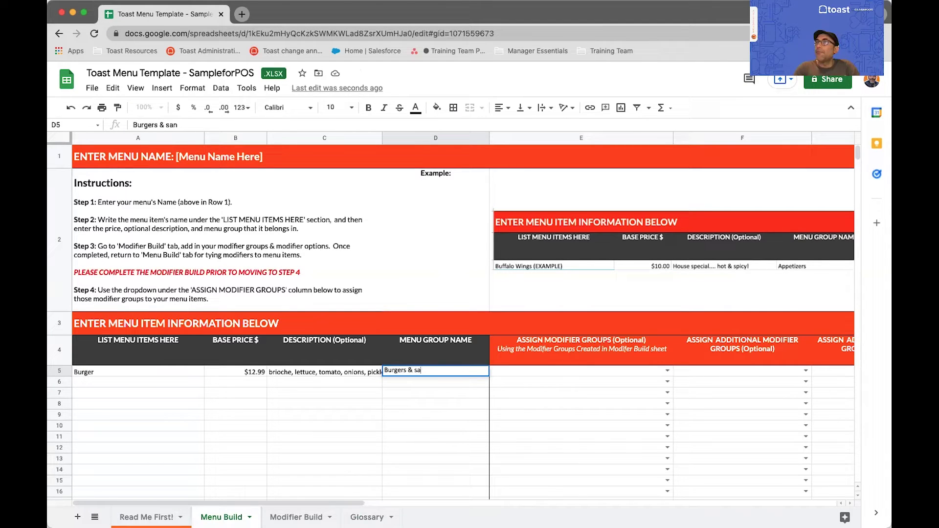
type("Sandwiches")
left_click(112, 381)
Step: Fill row 6 with Caesar Salad, 9.99, 'croutons, parmessan cheese' and Soups and Salads
type("C")
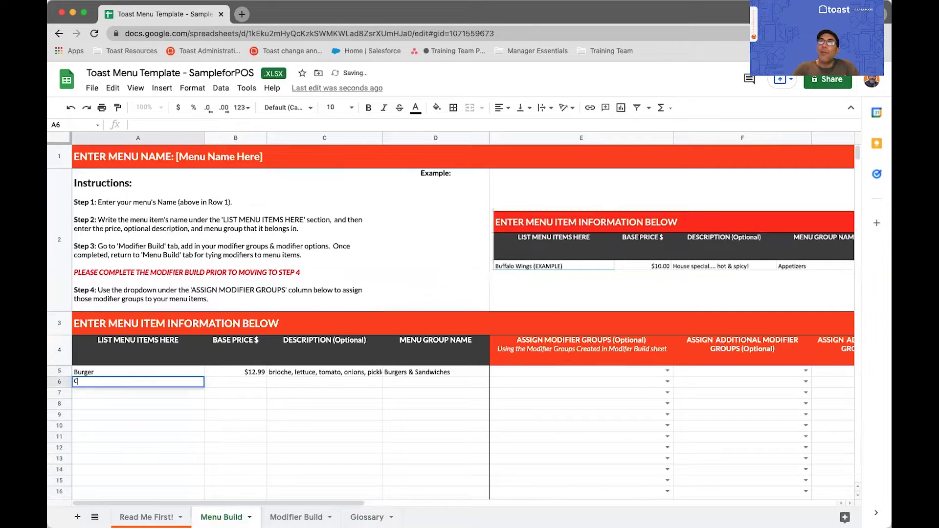
type("aesar Salad")
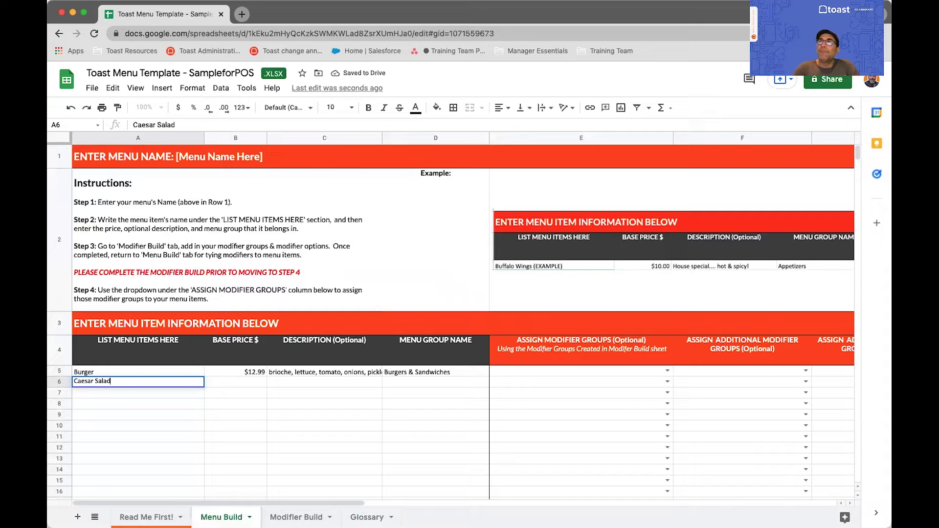
key("Tab")
type("9.99")
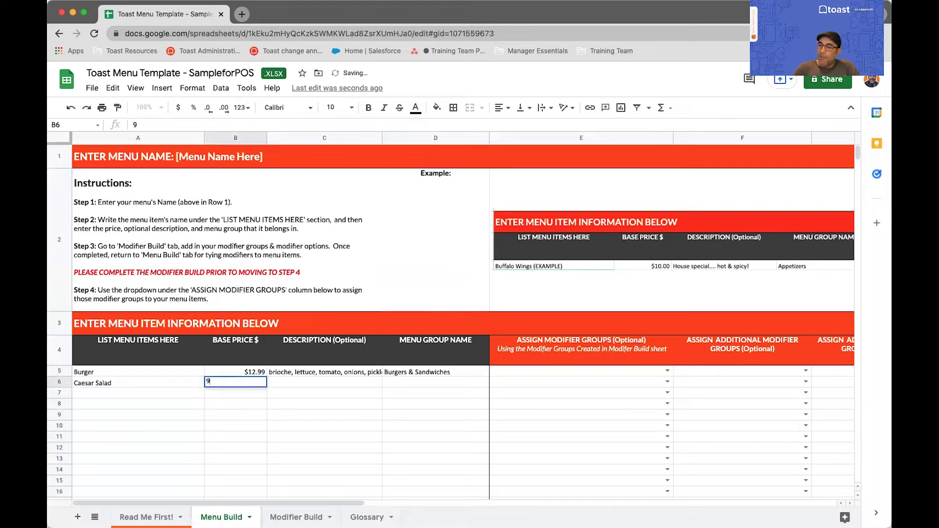
key("Tab")
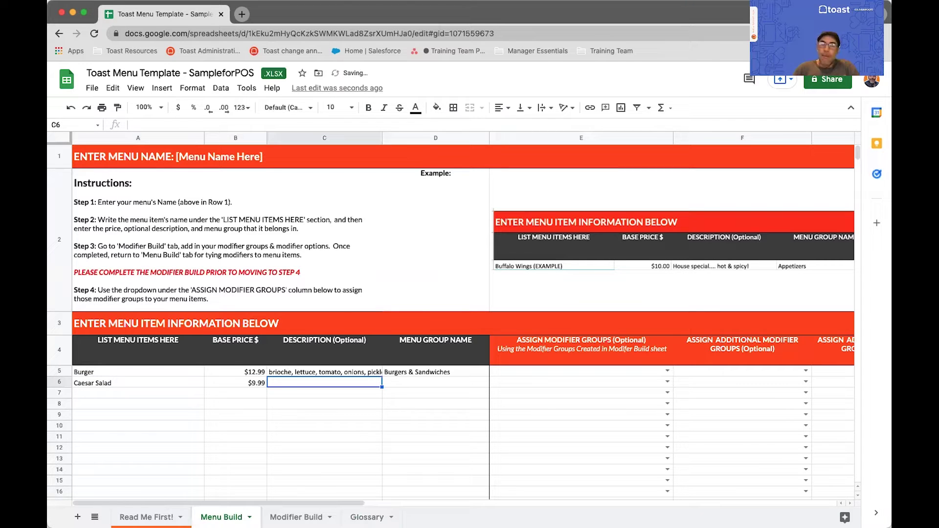
type("croutons,")
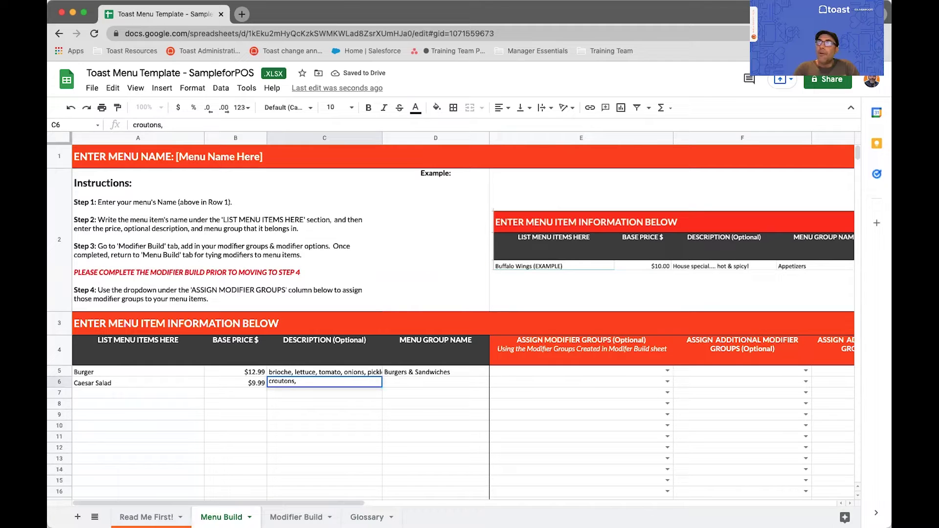
type(" parmessan c")
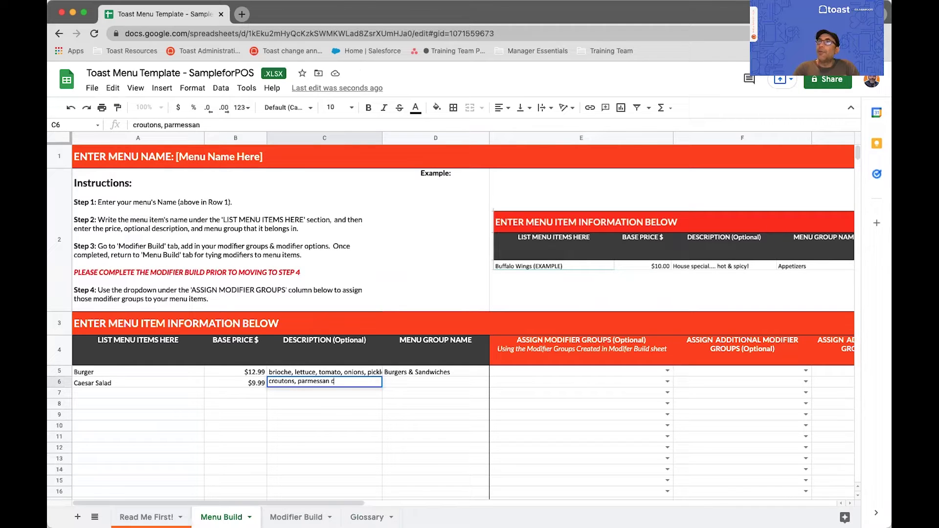
type("heese")
key("Tab")
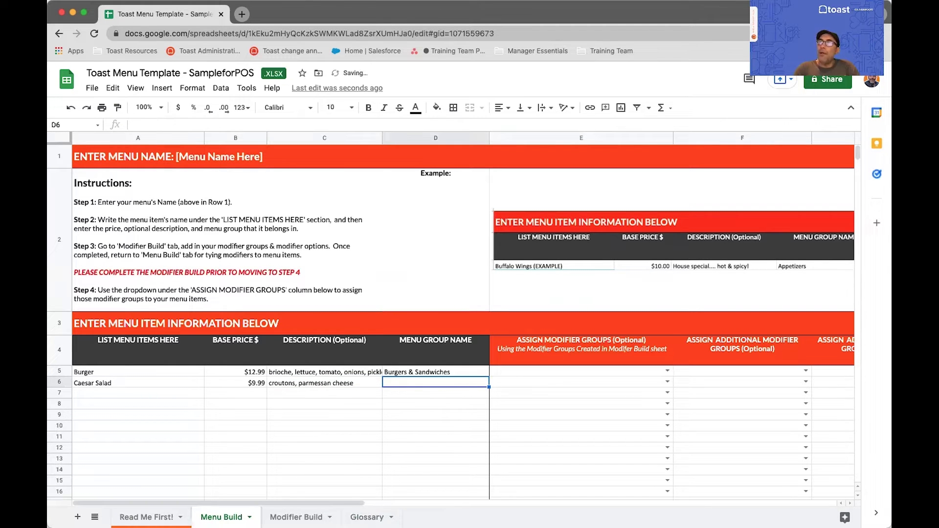
type("S")
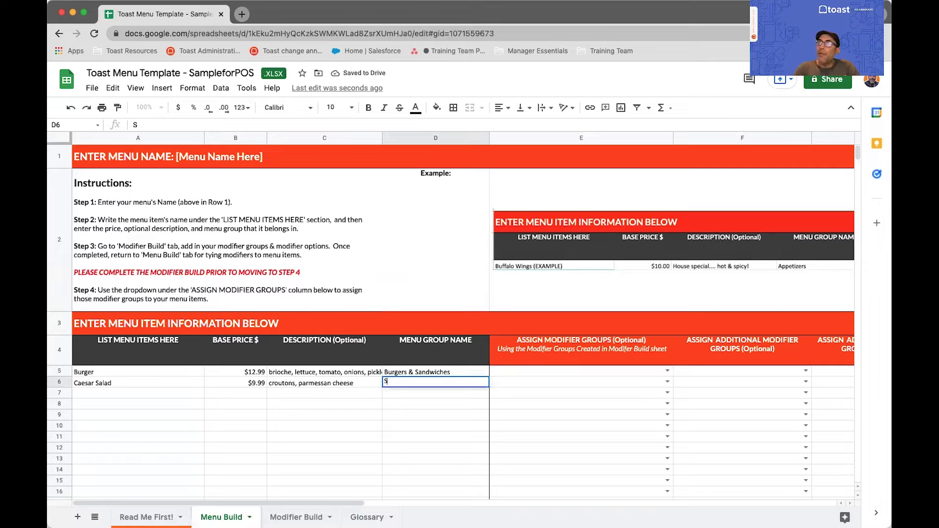
type("oups and Salads")
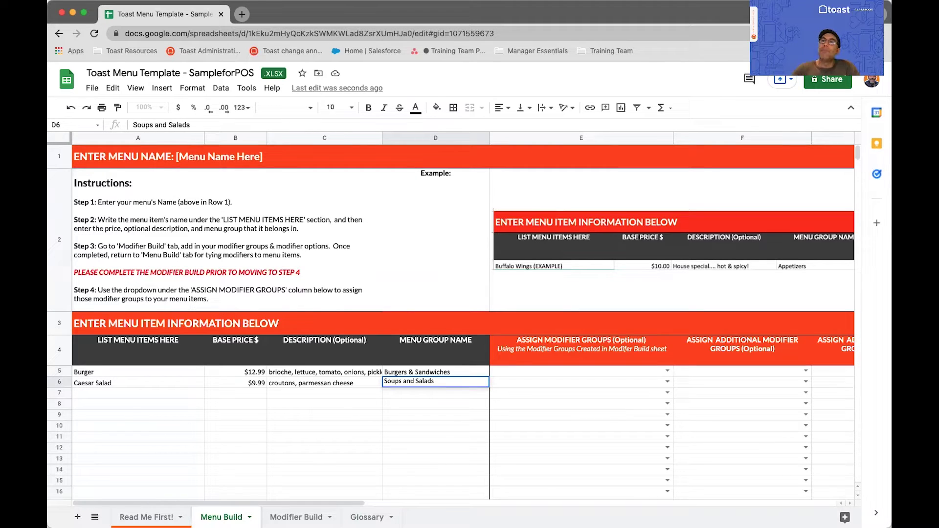
left_click(125, 395)
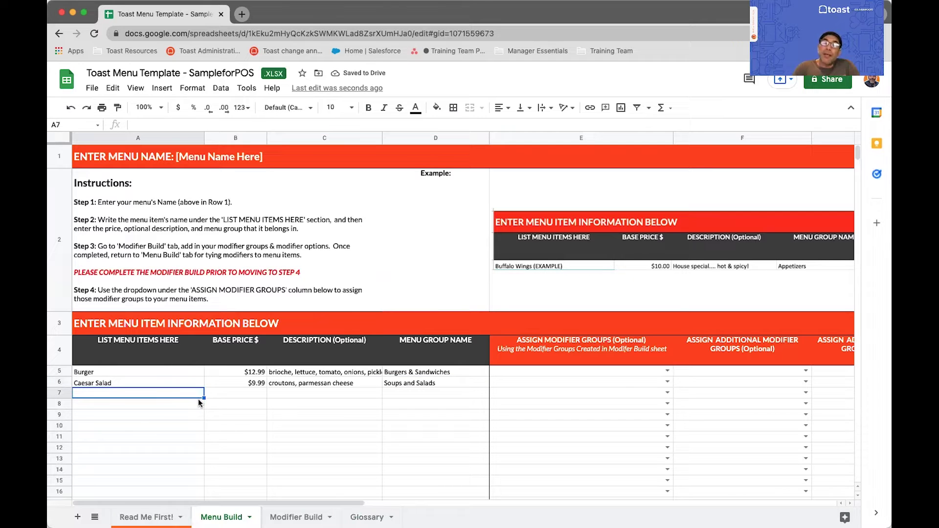
Step: Add Cup of Soup priced 4 and Bowl of Soup priced 6 in rows 7-8
type("Cup of")
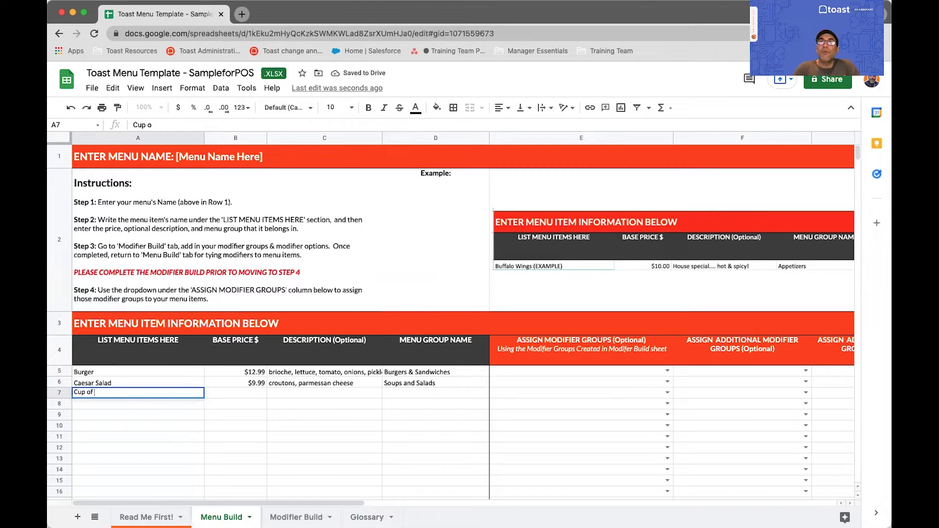
type(" Soup")
key("Return")
type("B")
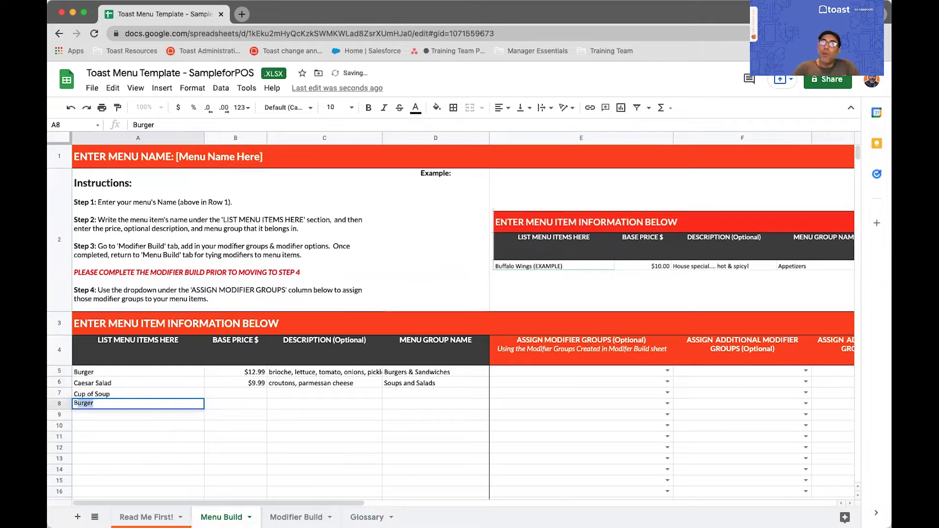
type("owl of Soup")
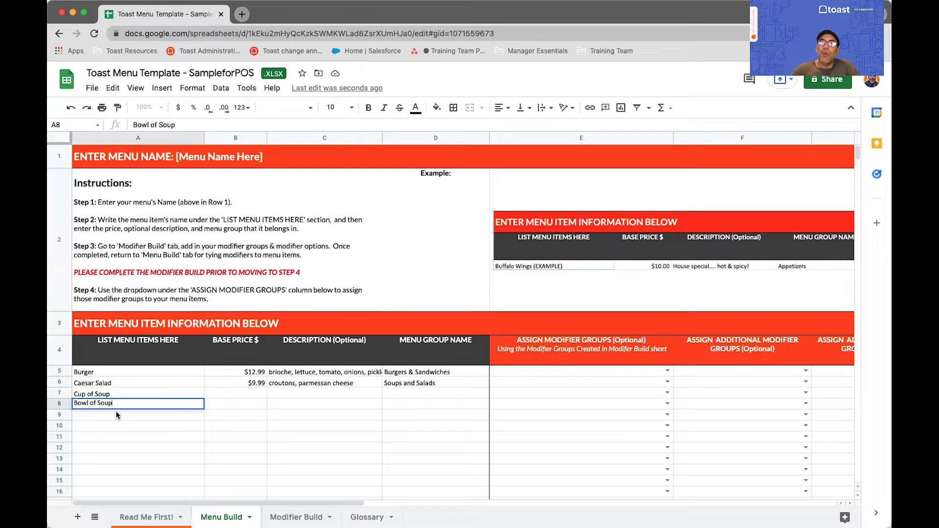
left_click(264, 394)
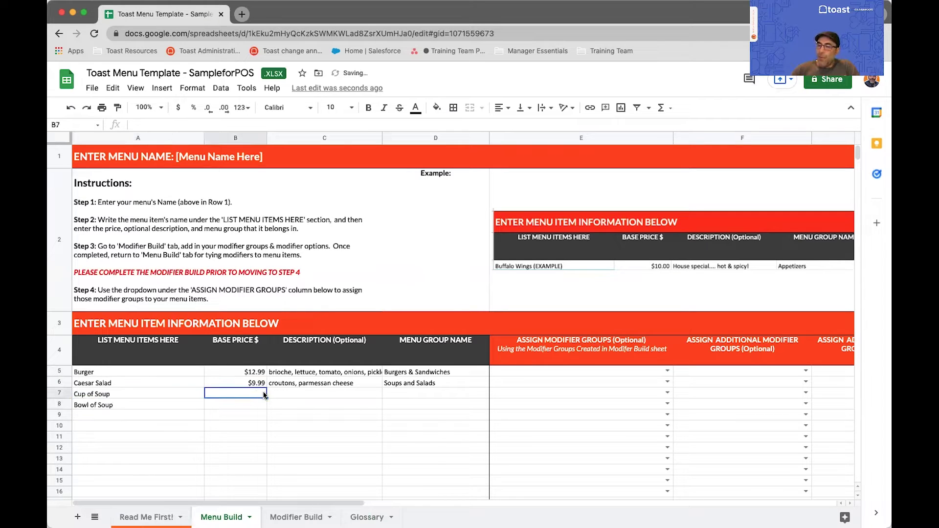
type("4")
left_click(251, 404)
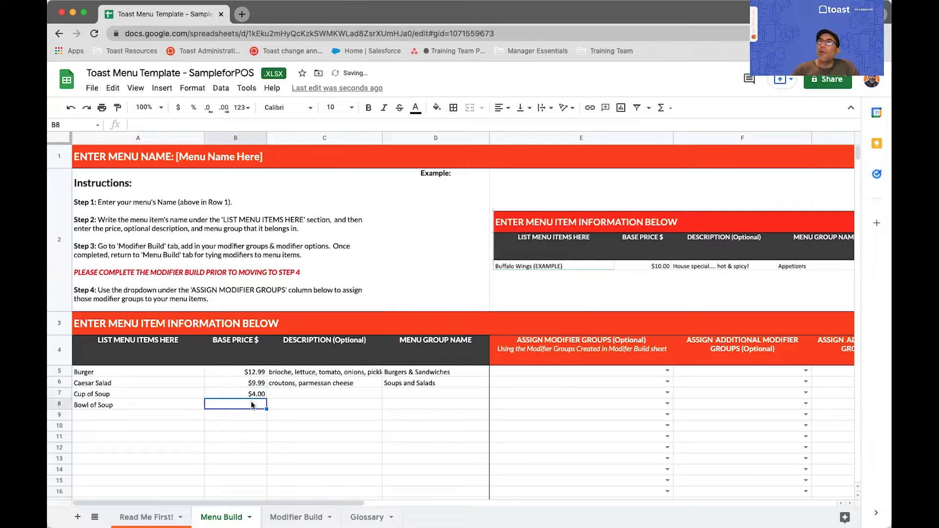
type("6")
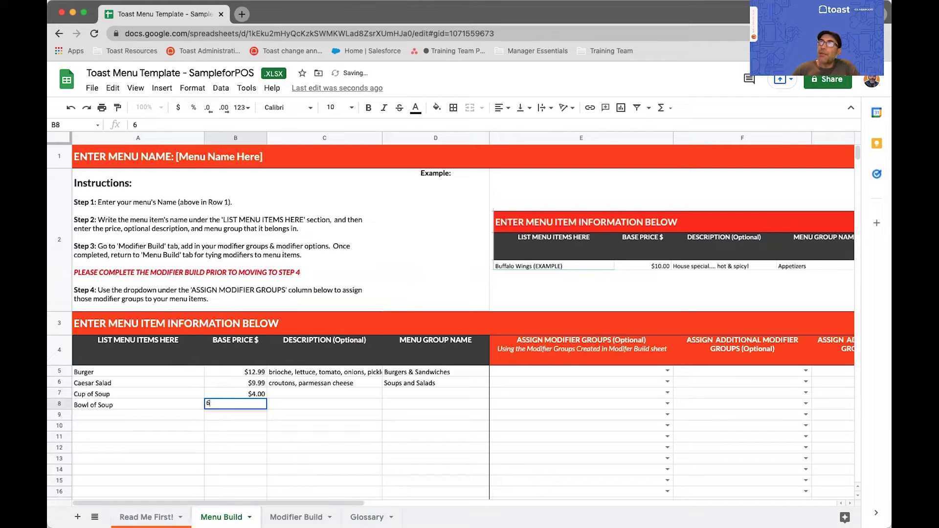
left_click(310, 393)
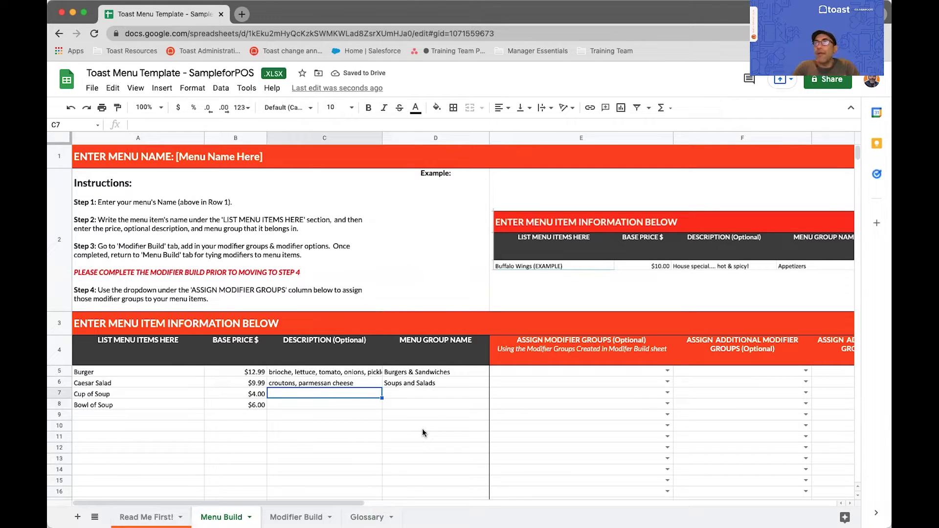
Step: Describe Cup of Soup as 'soup of day' and fill Soups and Salads down both soup rows
type("soup of")
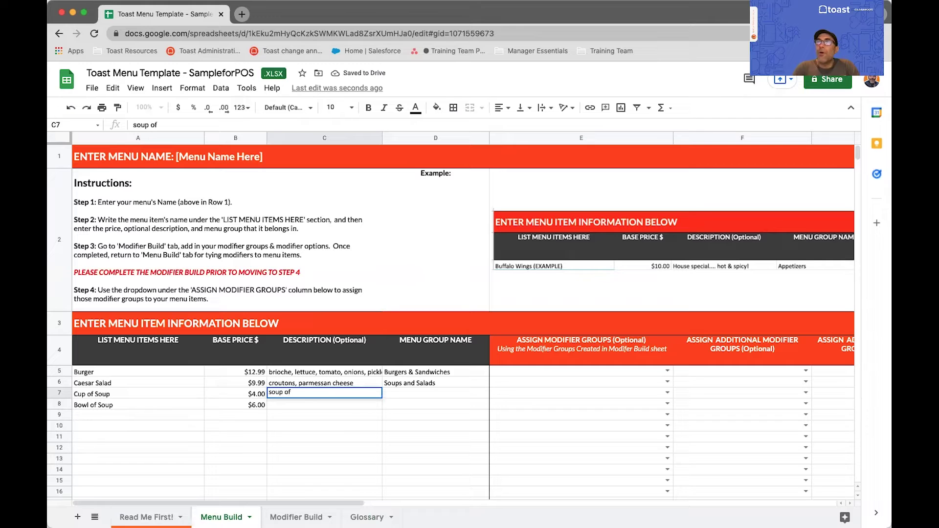
type(" day")
key("Tab")
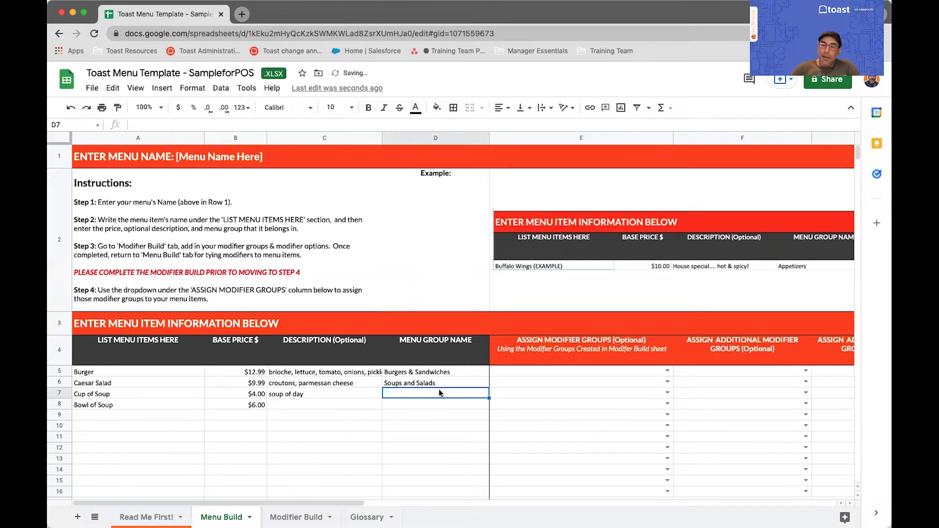
type("S")
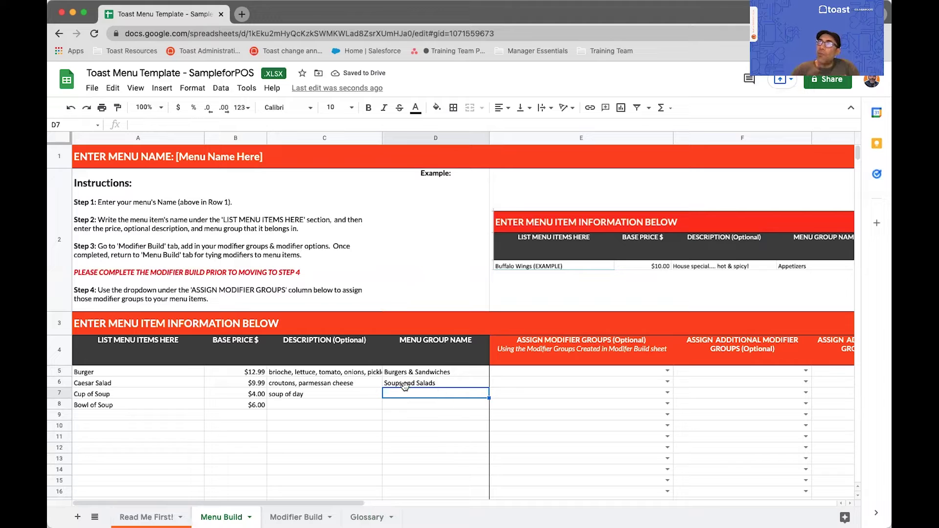
type("ou")
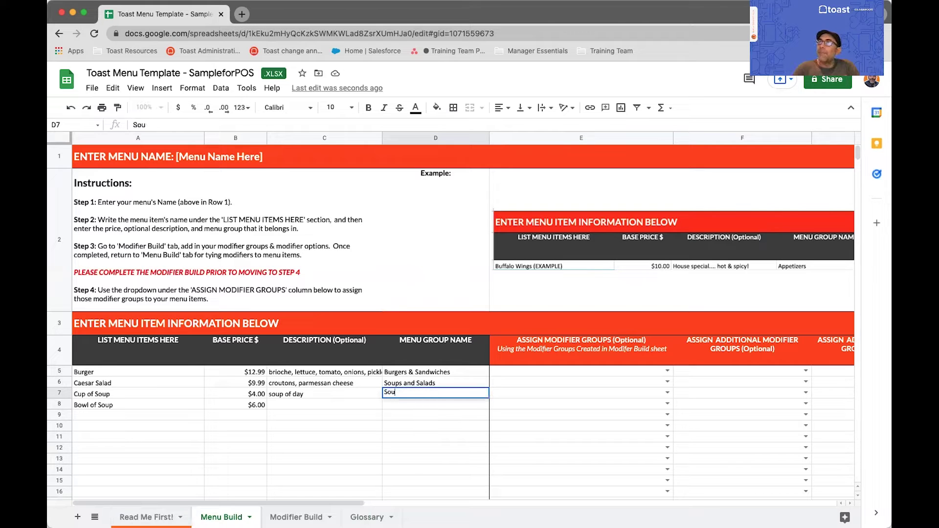
type("ps adn")
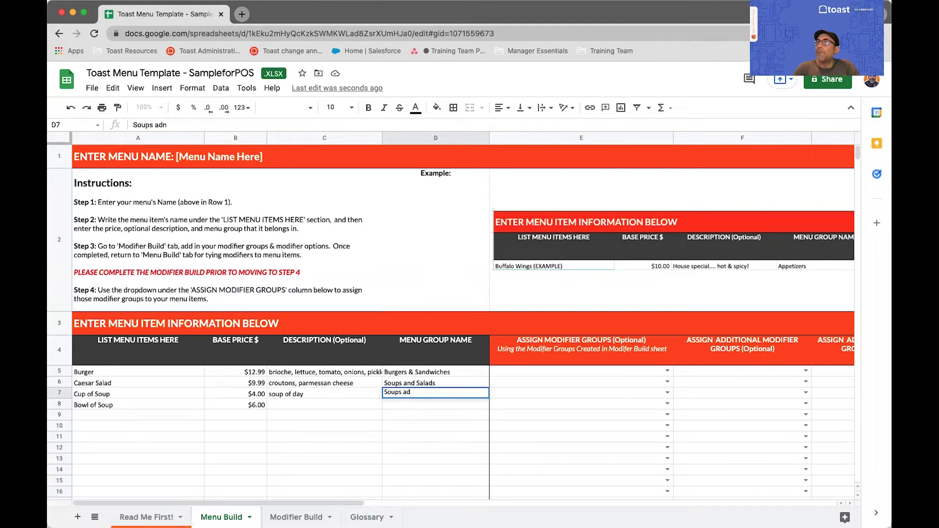
key("BackSpace")
key("BackSpace")
type("nbdDa")
key("BackSpace")
type("nd Sal")
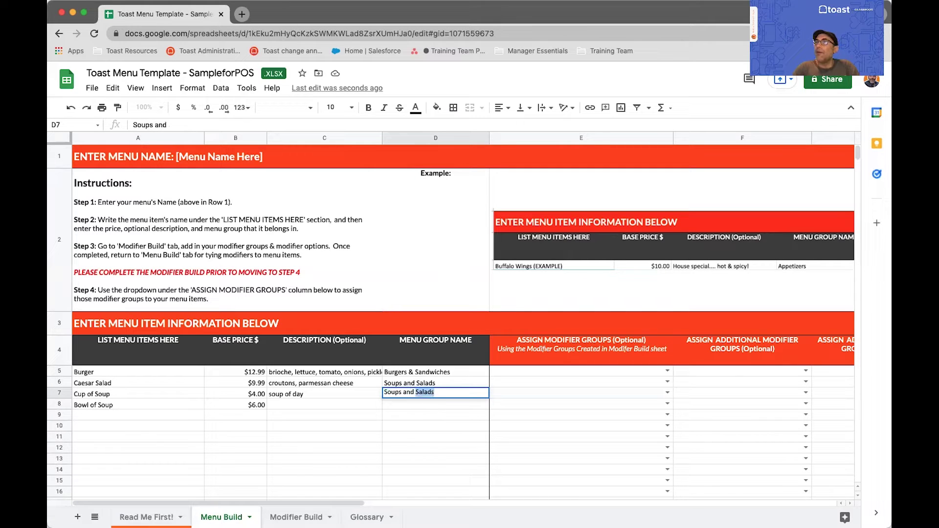
type("ads")
key("Return")
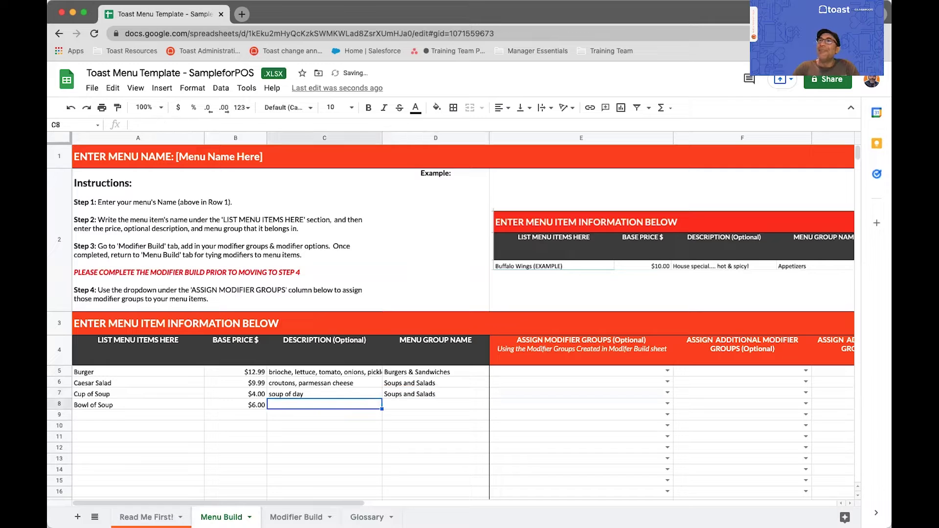
left_click(421, 393)
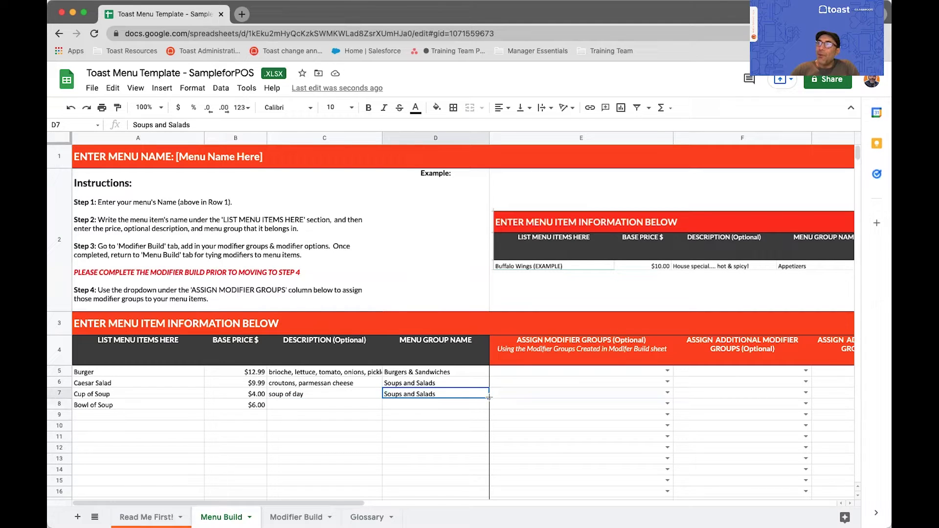
left_click_drag(489, 398, 489, 409)
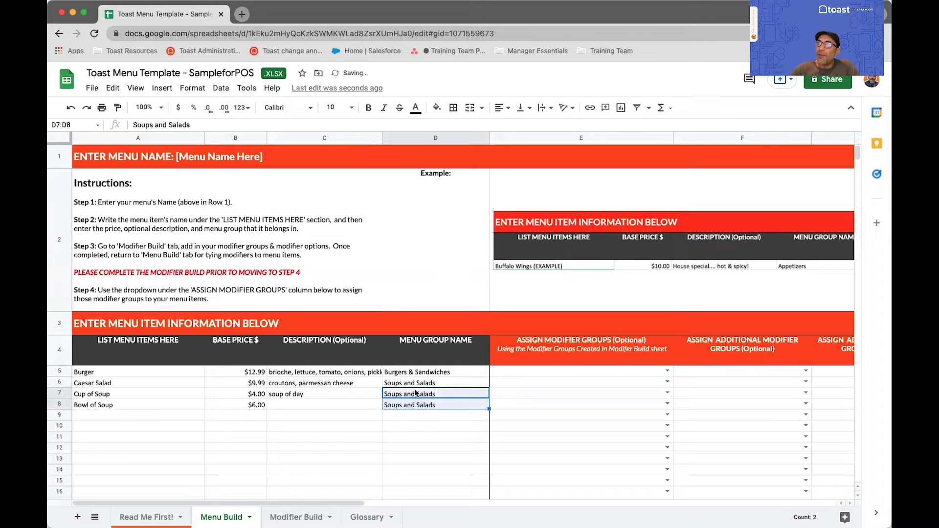
left_click(412, 416)
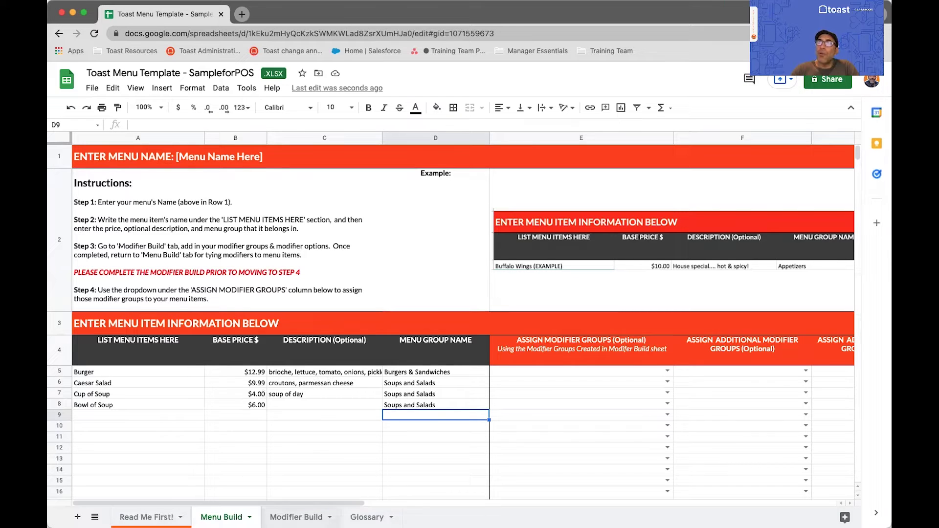
Step: On the Modifier Build sheet, name the first modifier group Meat Temperature
left_click(296, 517)
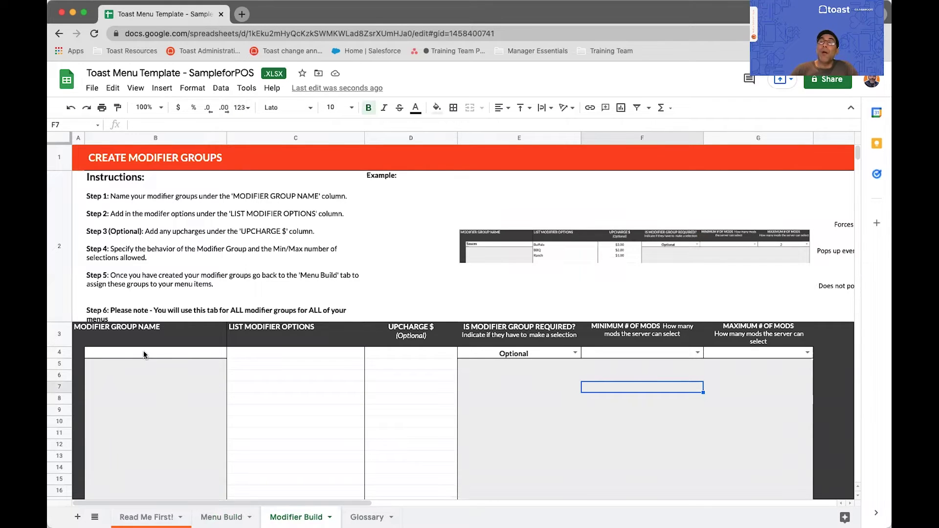
left_click(148, 355)
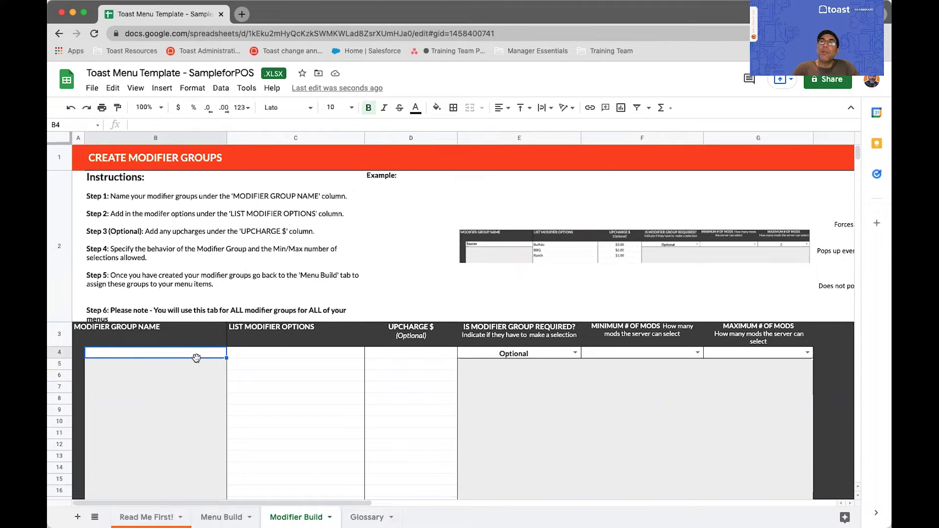
type("MEat")
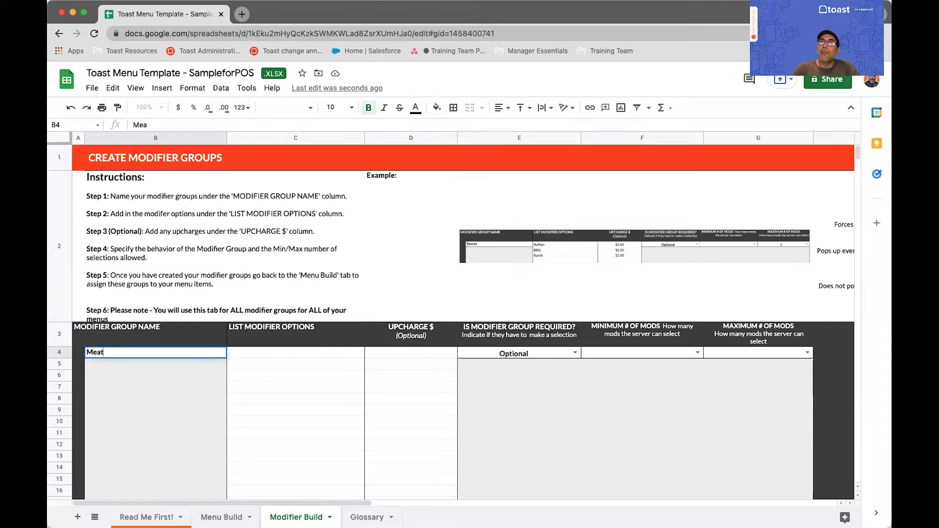
type(" Temperature")
key("Tab")
Step: List Rare, Medium and Well Done as the Meat Temperature options
type("Rare")
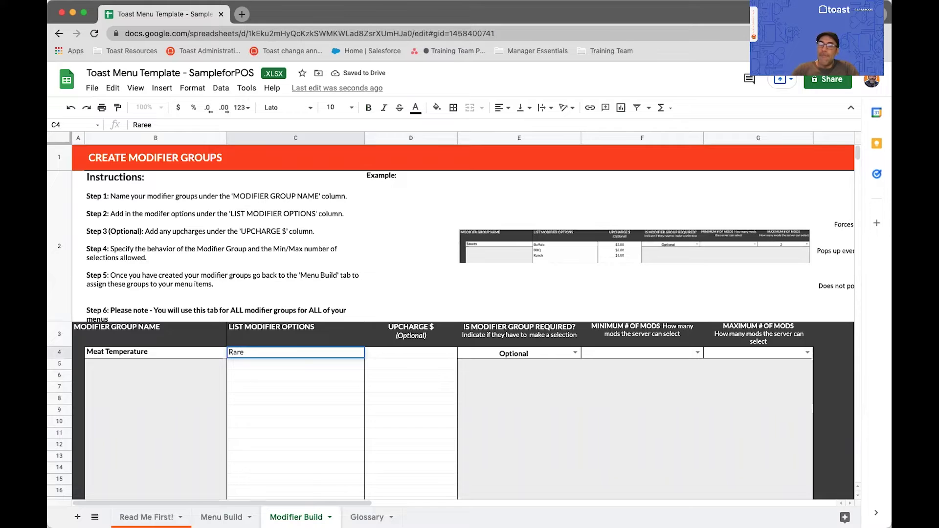
key("BackSpace")
key("Return")
type("Medium")
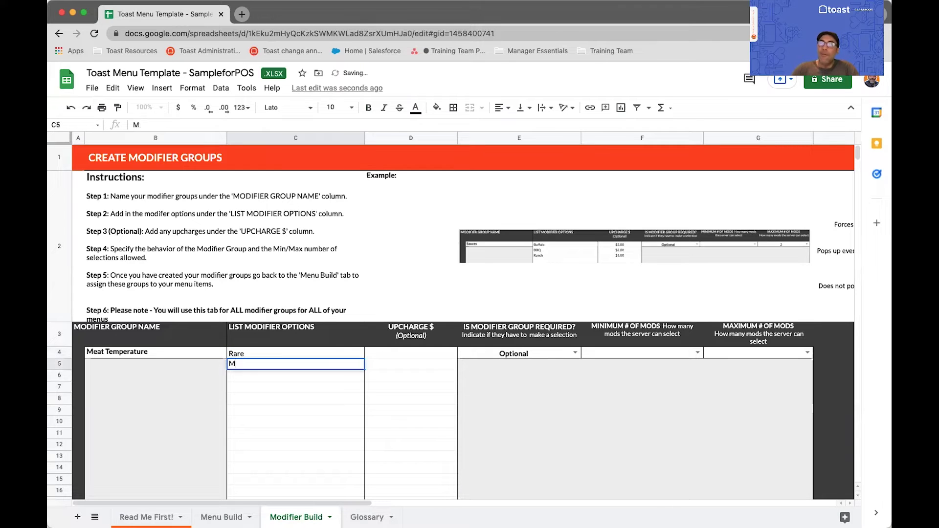
left_click(260, 373)
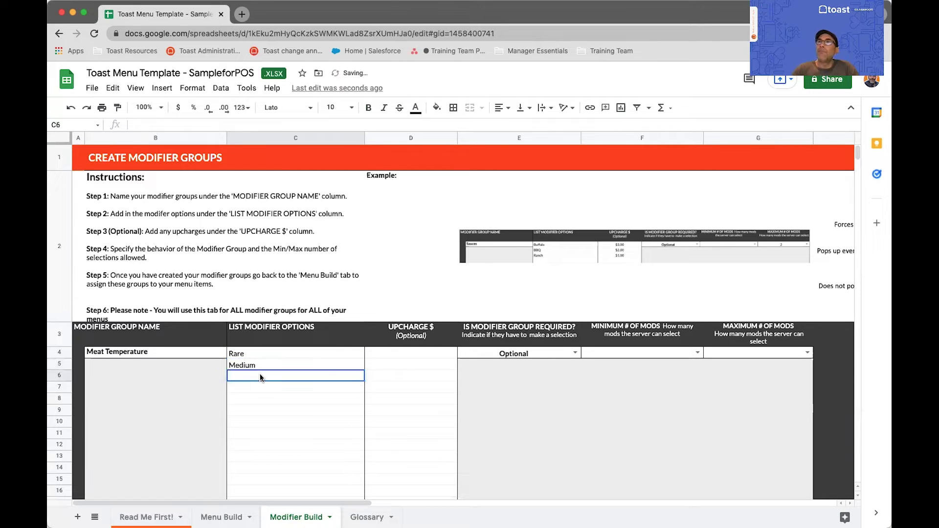
type("Well Done")
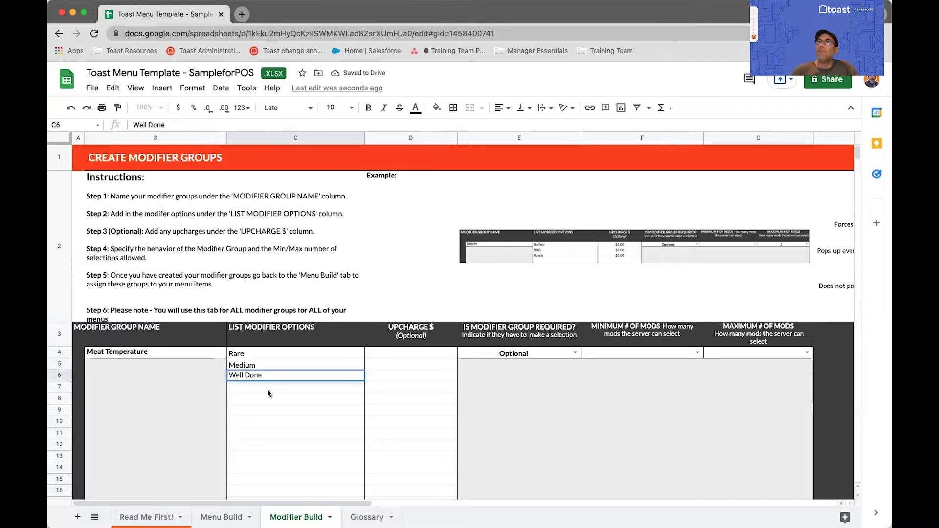
key("Return")
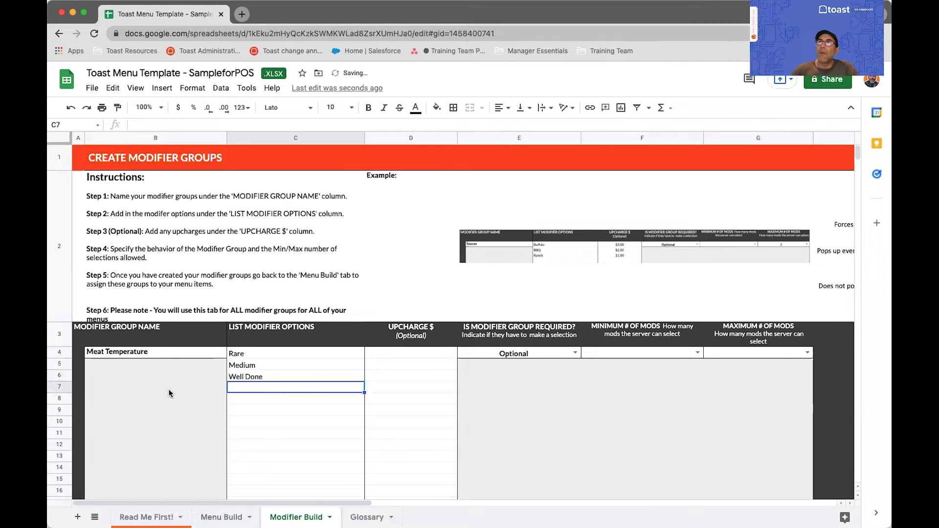
scroll(169, 388, "down", 4)
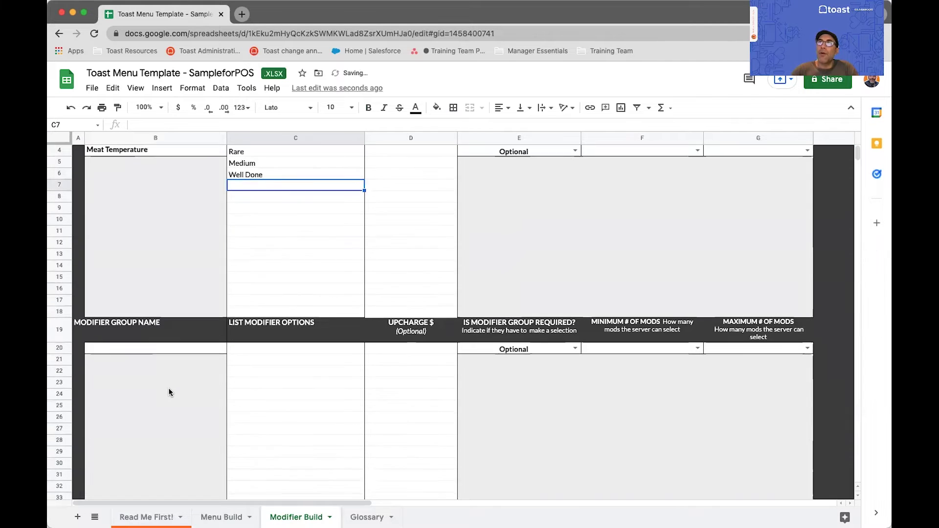
Step: Add a Salad Dressings group with options Caesar, Ranch and Bleu Cheese
left_click(134, 349)
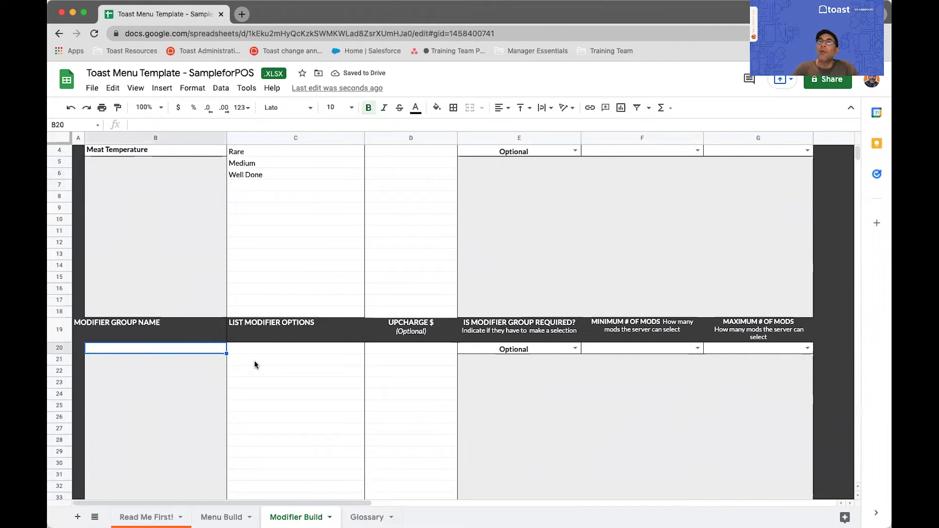
type("Salad Dress")
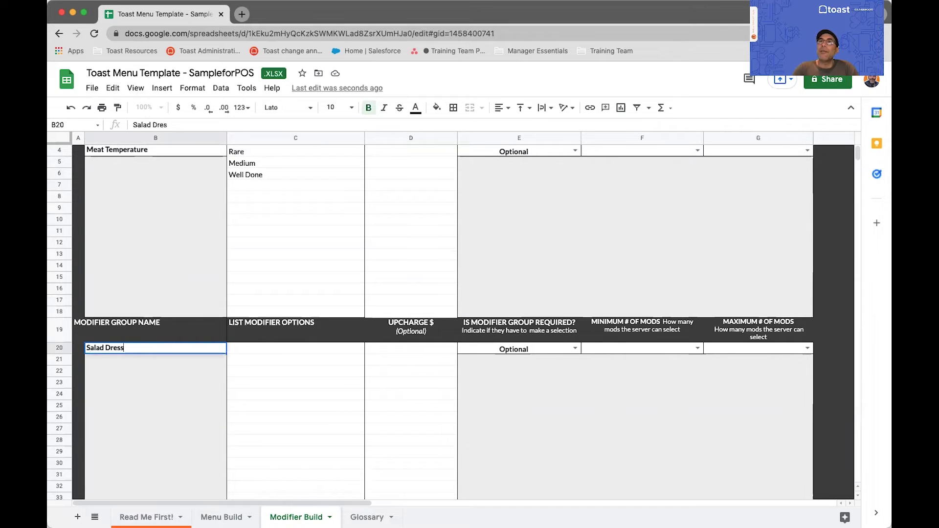
type("ings")
left_click(305, 348)
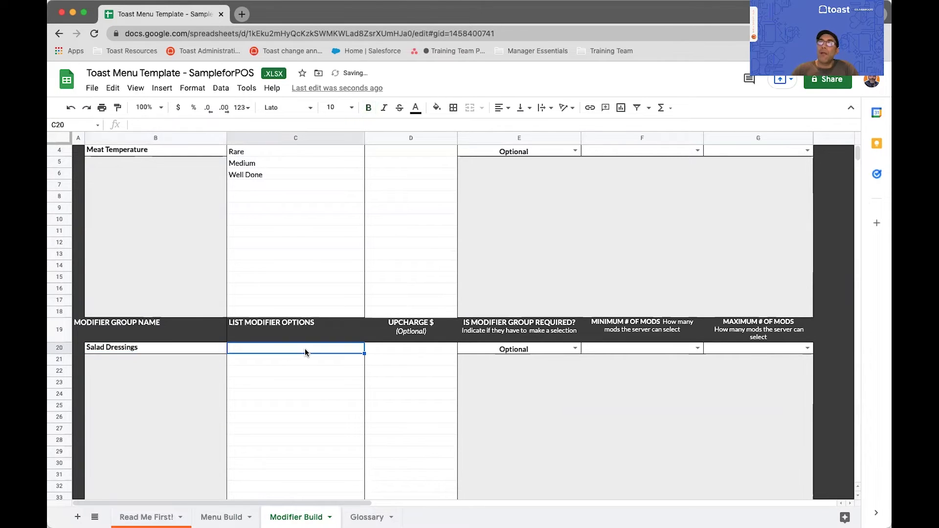
type("Caesar")
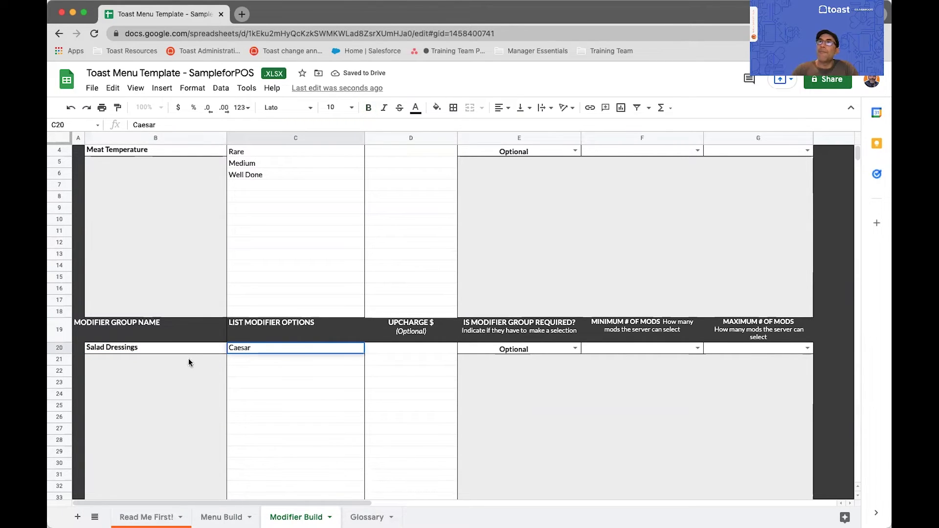
left_click(247, 358)
type("Ranch")
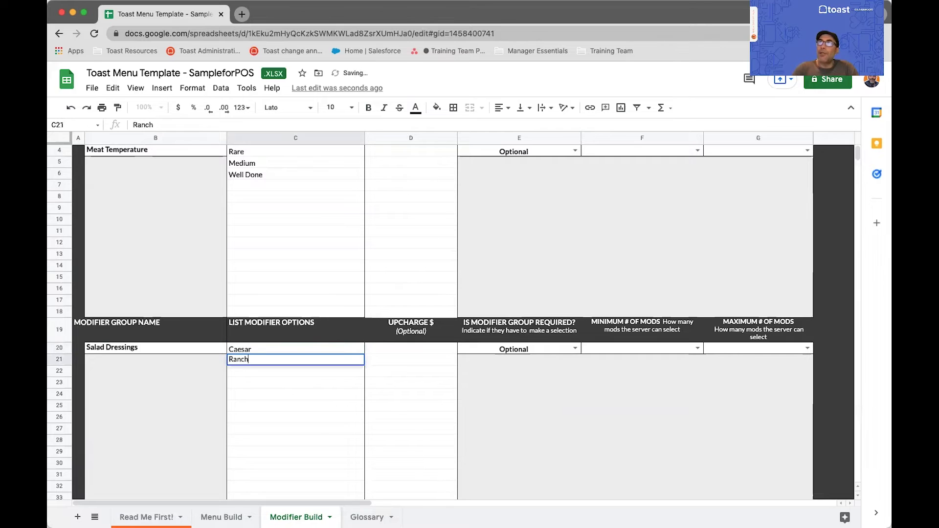
left_click(246, 375)
type("Be3")
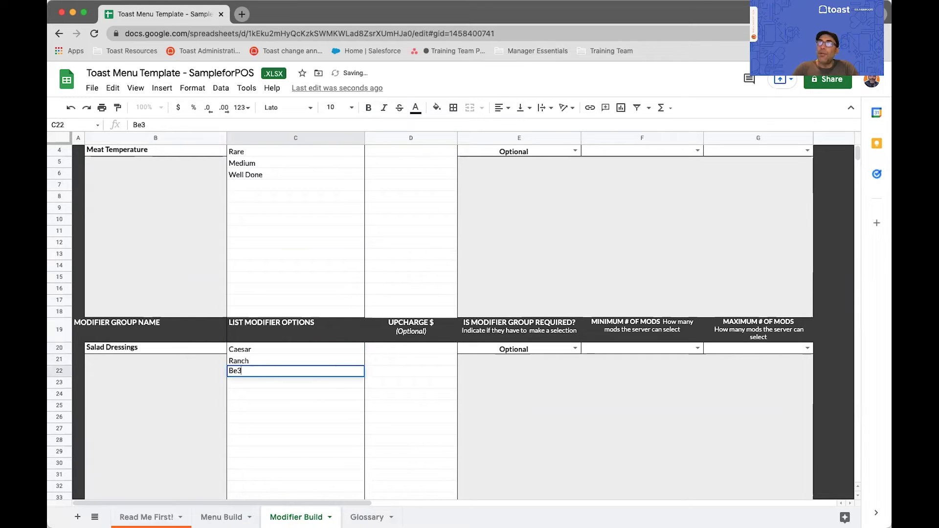
key("BackSpace")
key("BackSpace")
type("leu Che")
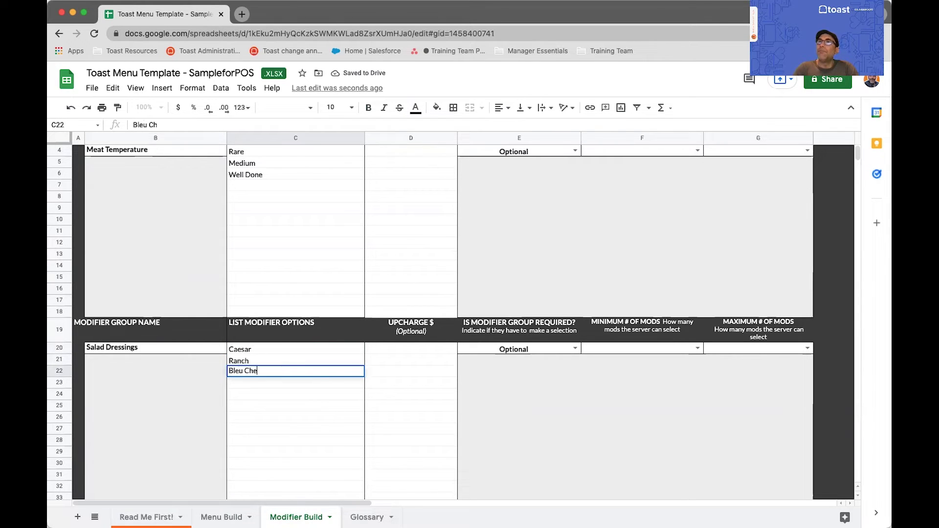
type("ese")
left_click(251, 405)
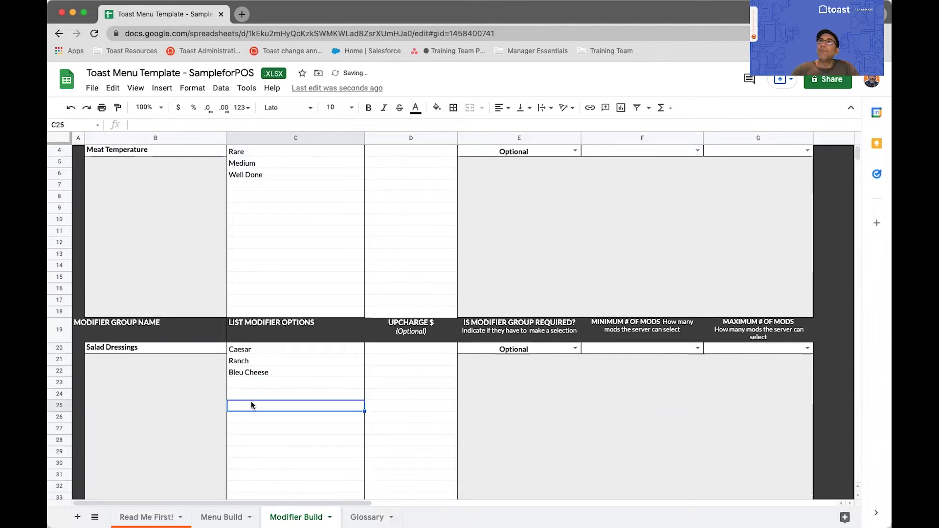
Step: Add a Salad Add Ons group with ADD Chicken and ADD Steak, each upcharged 4
scroll(186, 400, "down", 5)
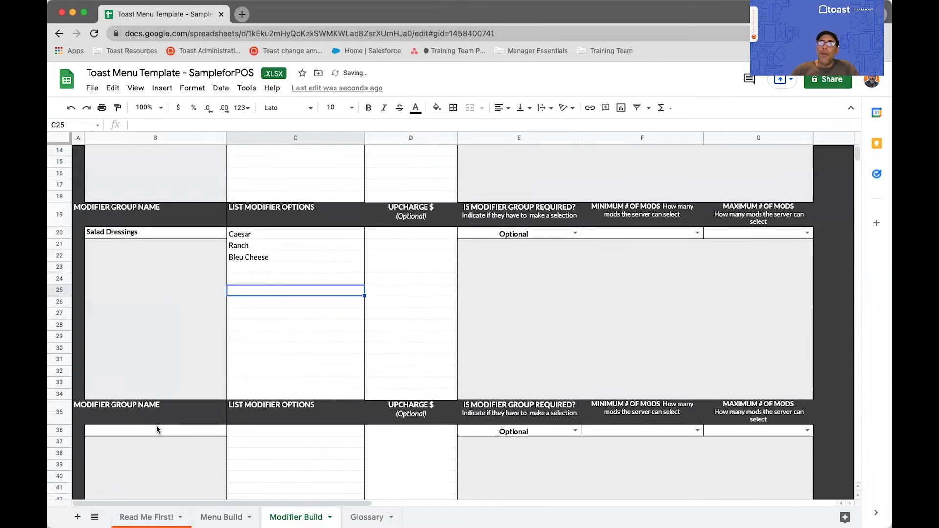
left_click(137, 406)
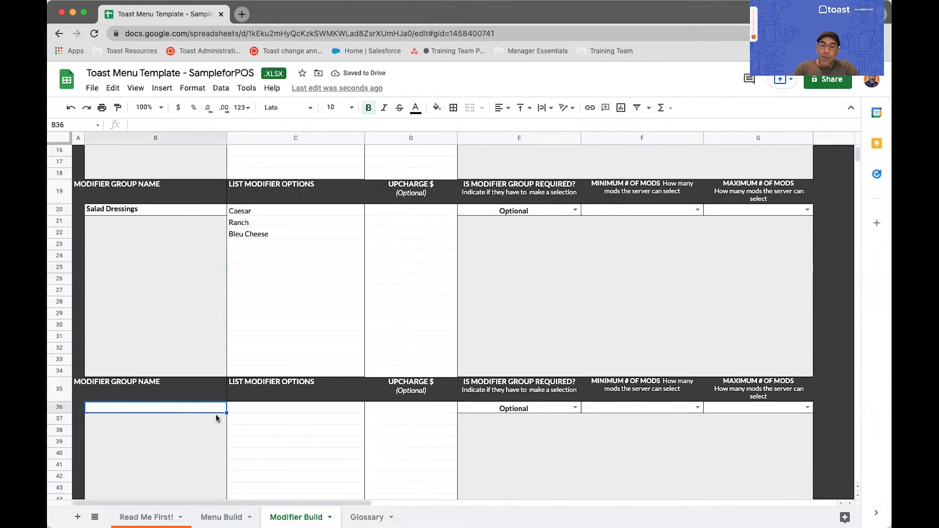
type("Salad Add")
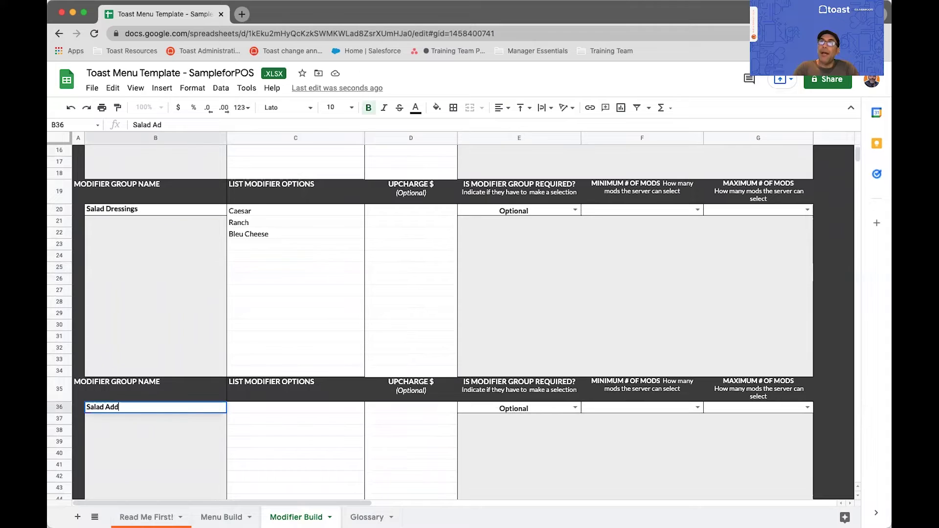
type(" Ons")
key("Tab")
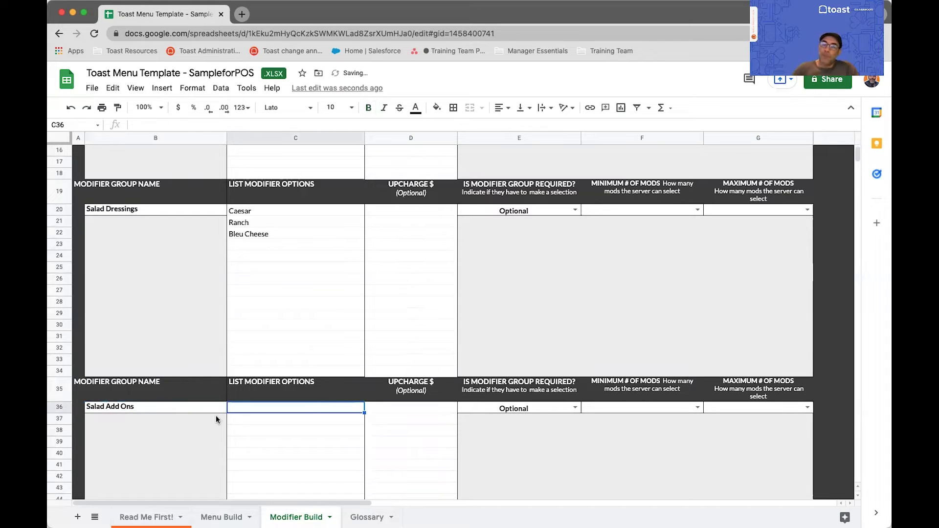
type("ADD C")
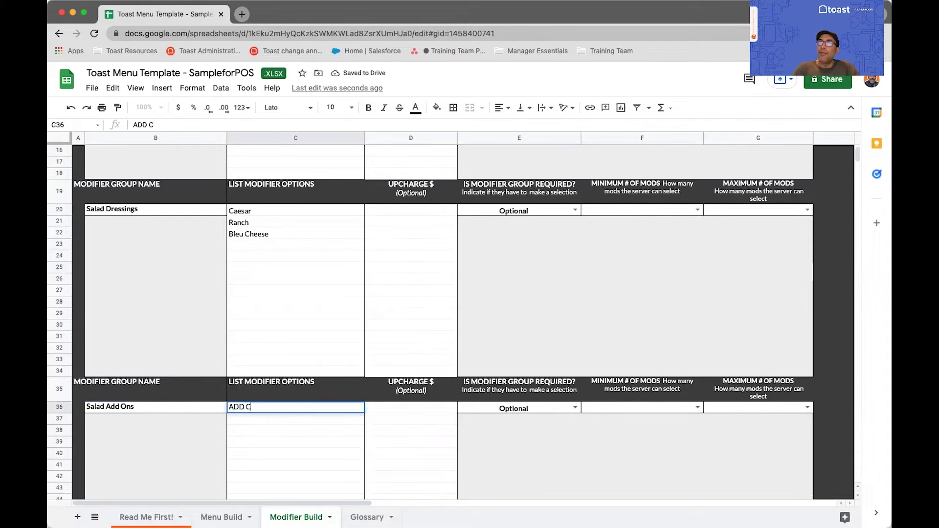
type("hicken")
key("Return")
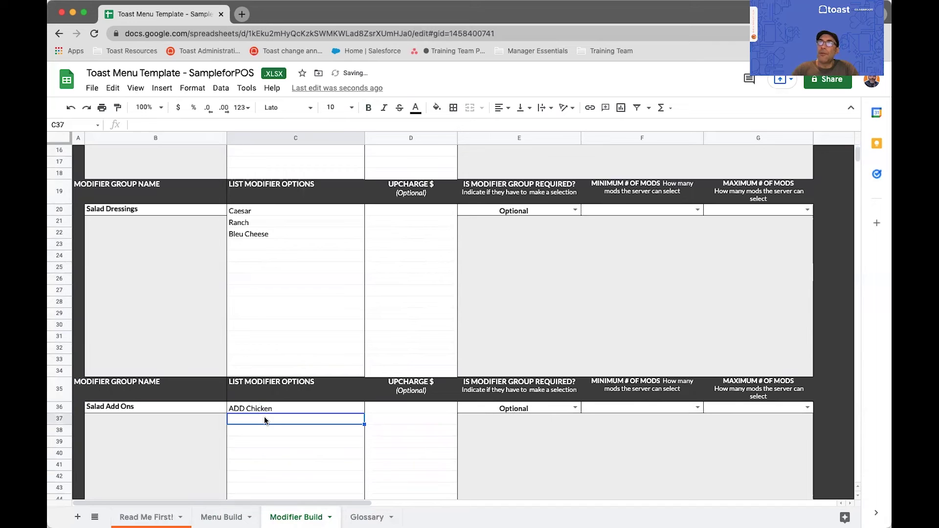
type("ADD Steak")
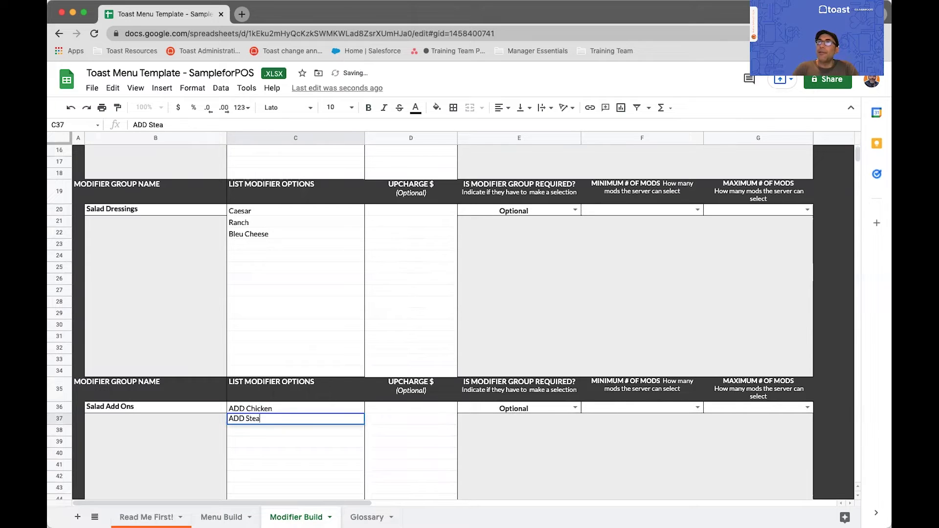
left_click(406, 406)
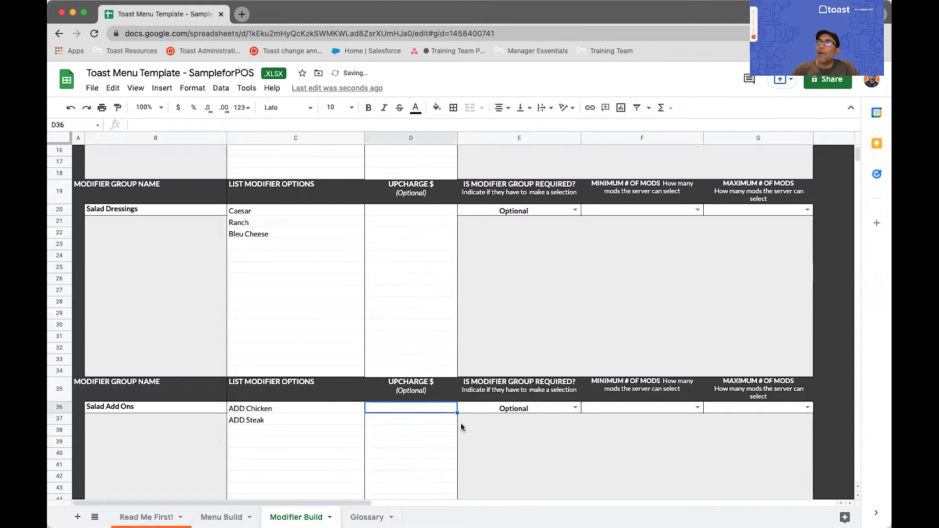
type("4")
left_click(413, 418)
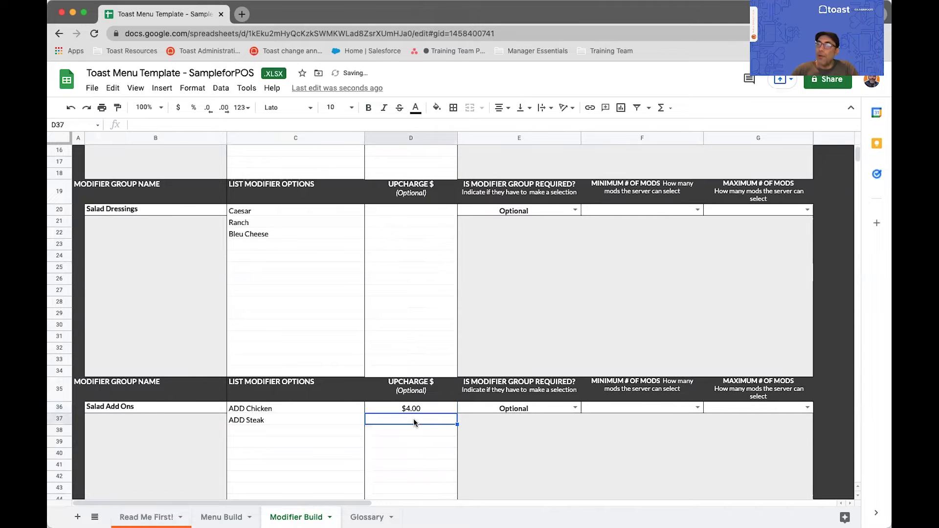
type("4")
left_click(409, 433)
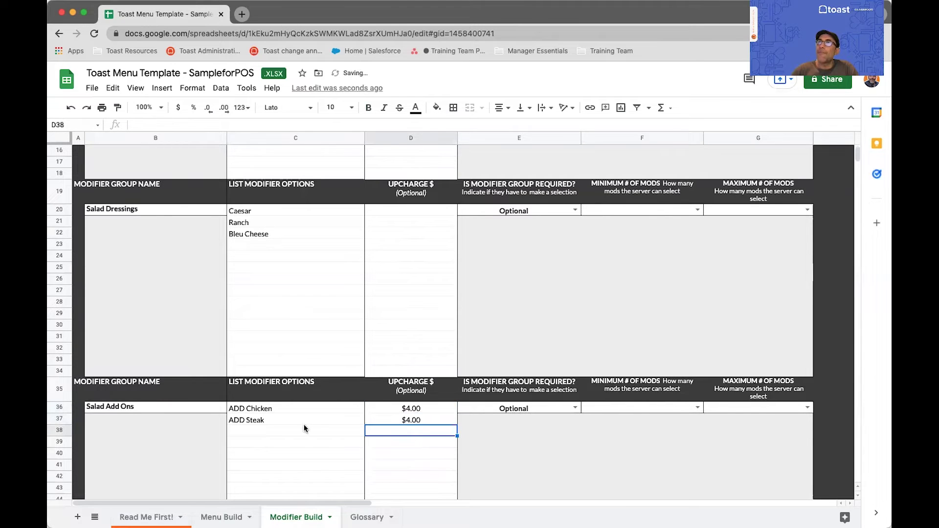
scroll(303, 429, "down", 5)
scroll(304, 429, "down", 3)
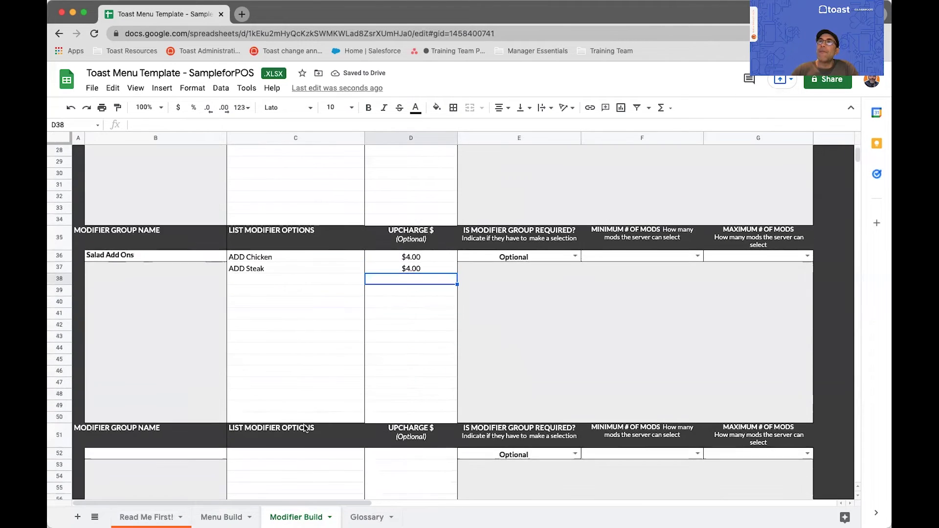
Step: Add a Burger Add Ons group with options ADD Bacon and ADD Cheese
left_click(135, 444)
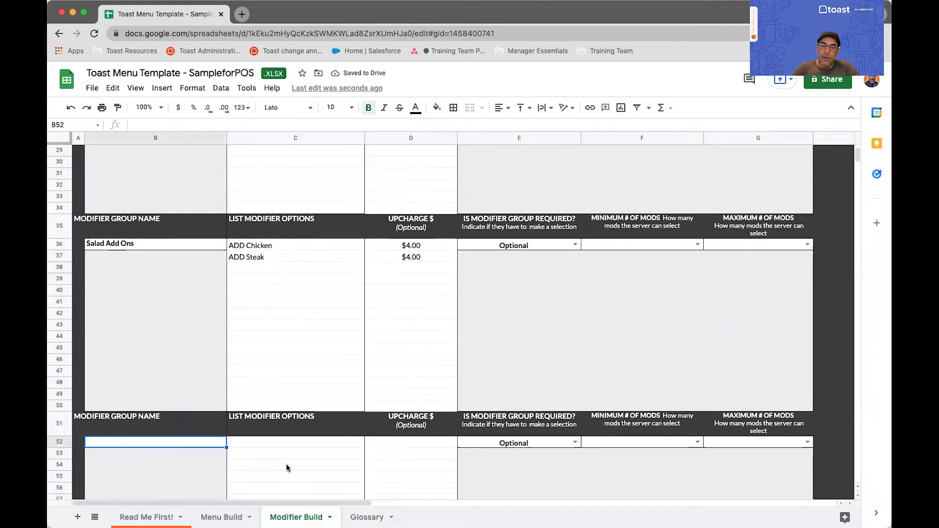
type("Burger S")
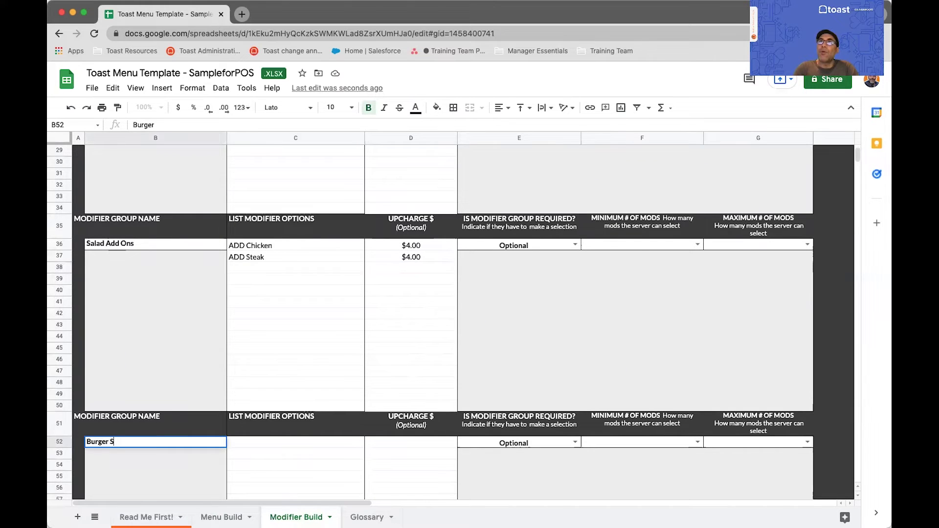
key("BackSpace")
type("Add Ons")
key("Tab")
type("AD")
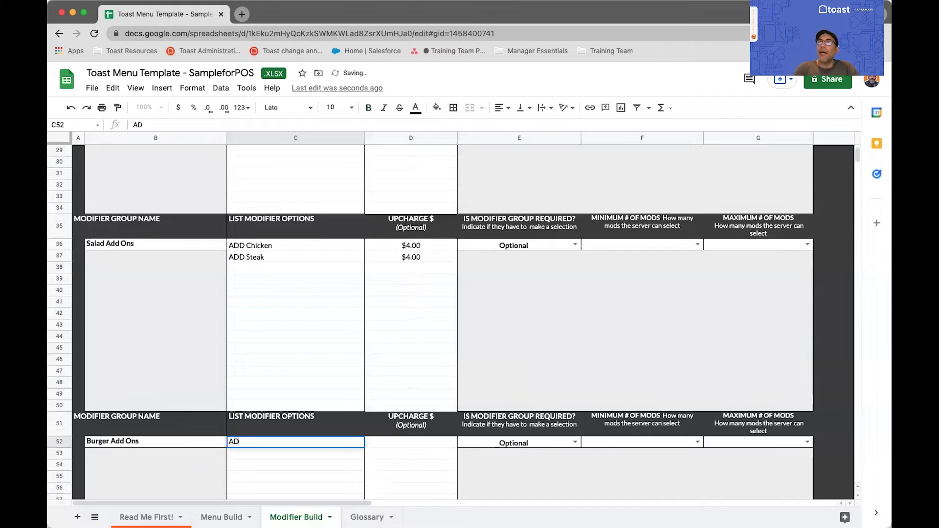
type("D Bacon")
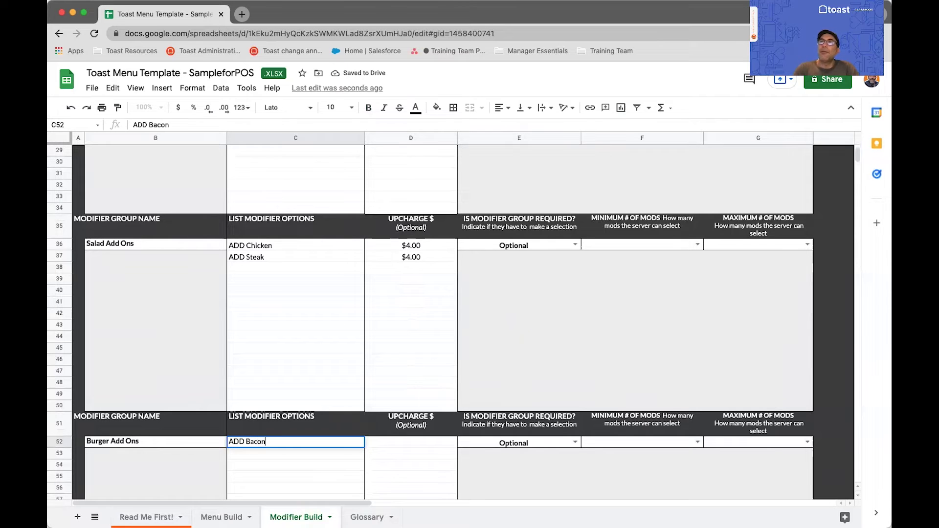
left_click(269, 454)
type("ADD ")
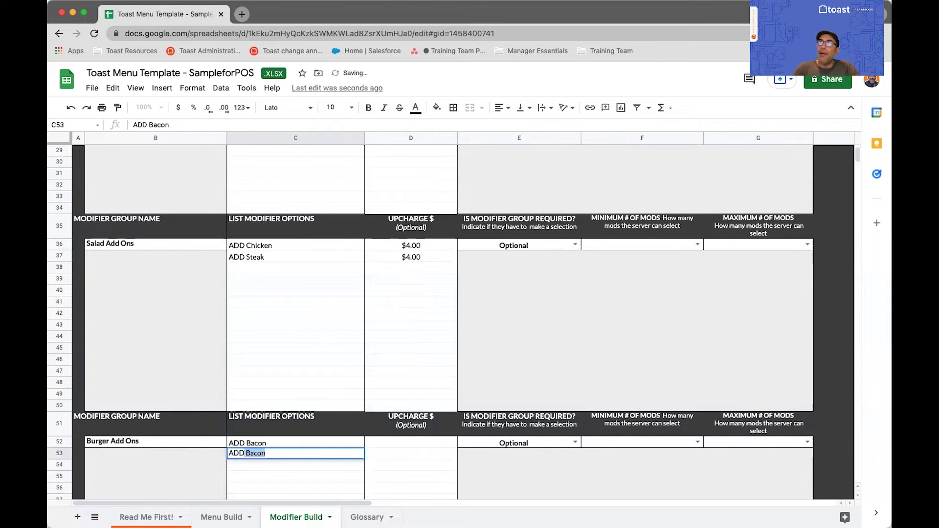
type("Cheese")
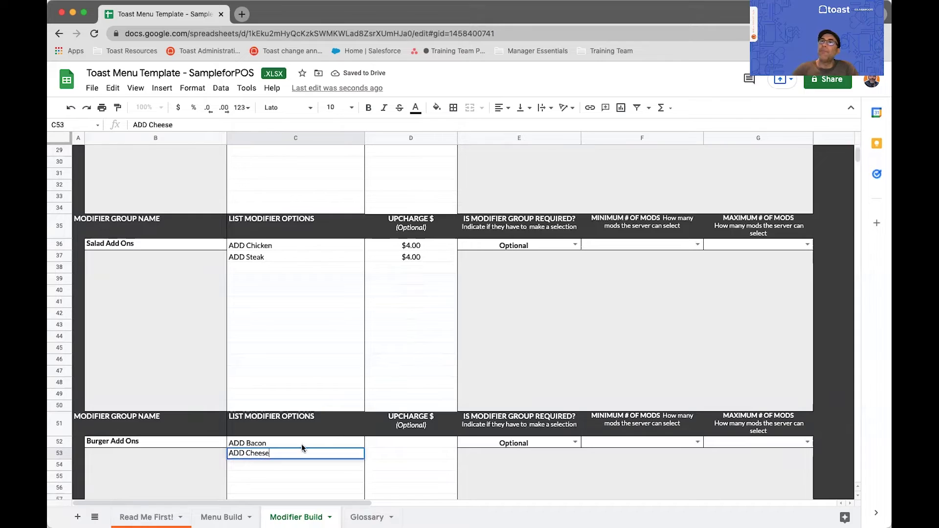
Step: Give ADD Bacon a 1 upcharge and ADD Cheese a .50 upcharge
left_click(426, 445)
type("1")
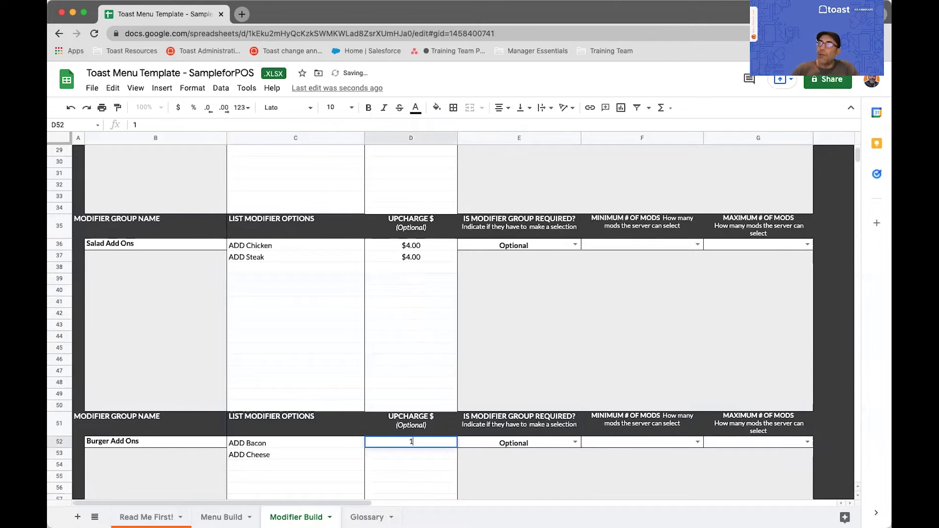
key("Return")
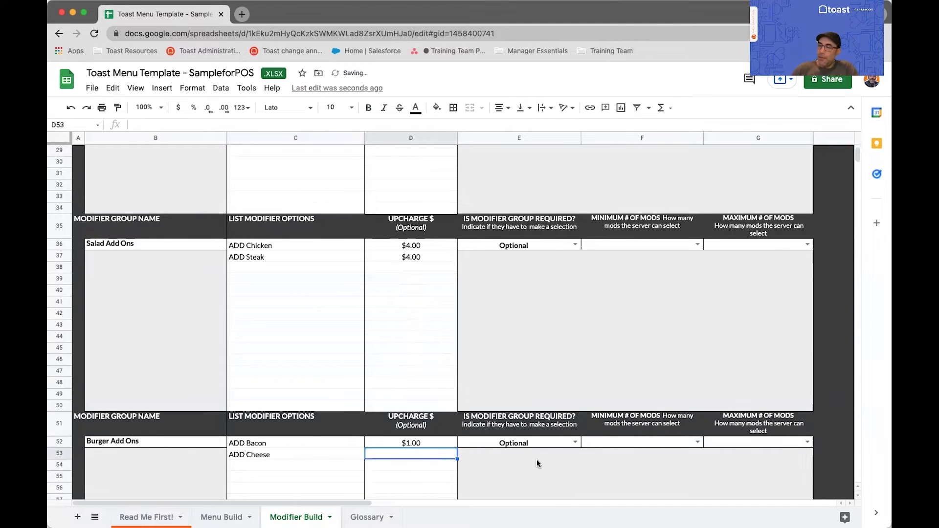
type(".50")
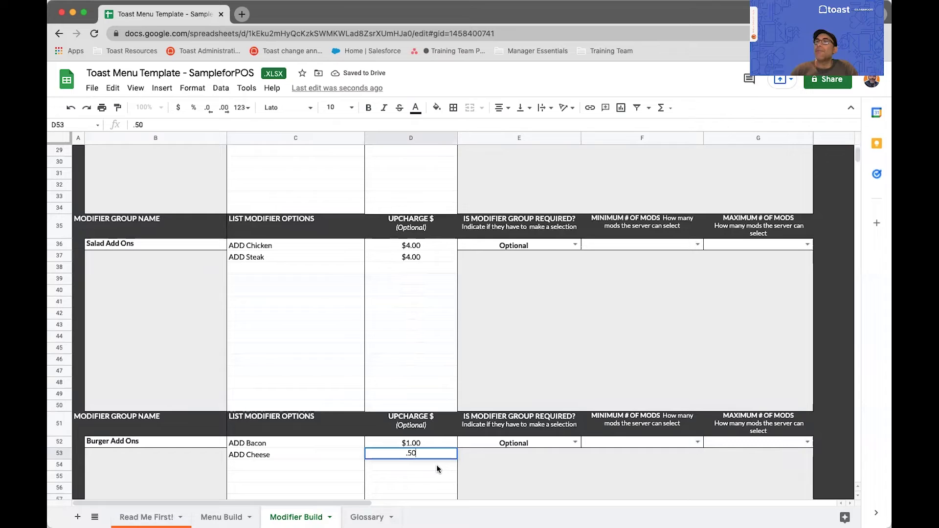
key("Return")
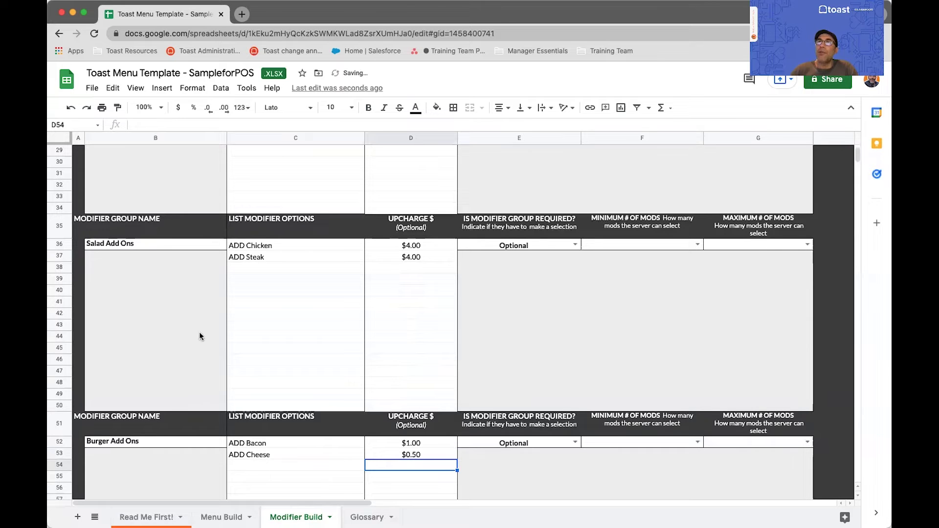
scroll(228, 331, "up", 1)
Step: Select row 10 in the Meat Temperature block and bring up its row context menu
scroll(228, 333, "up", 3)
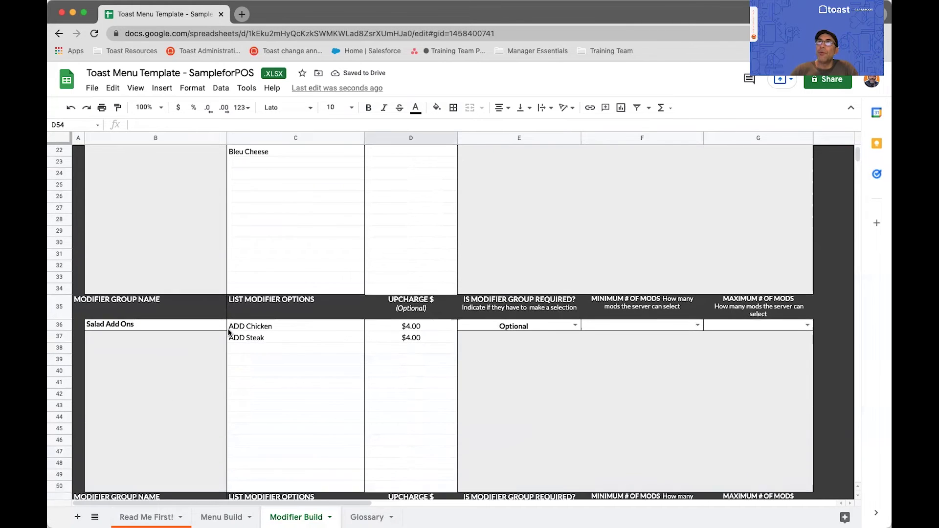
scroll(227, 333, "up", 7)
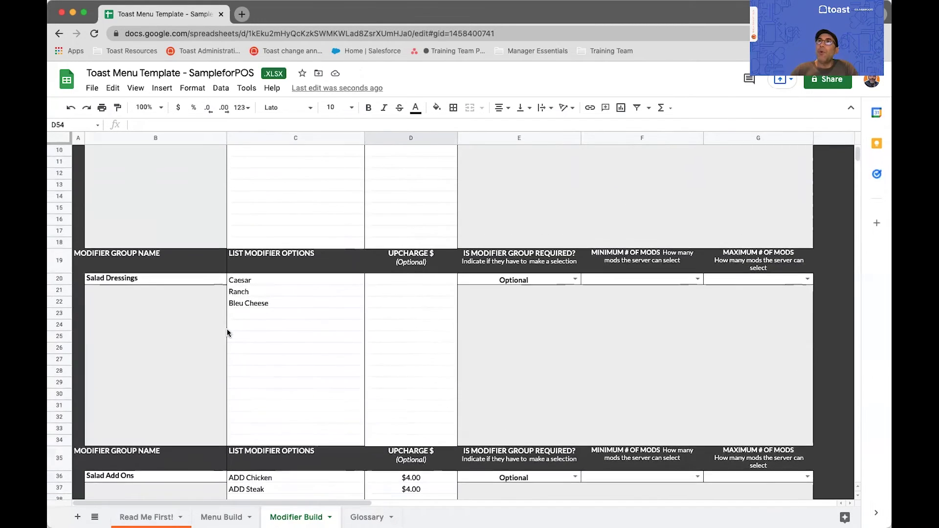
scroll(250, 372, "down", 2)
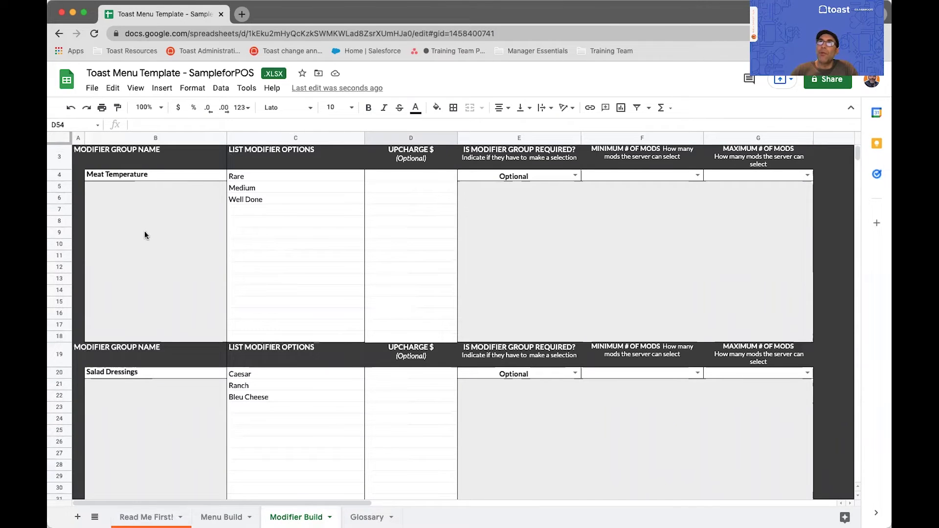
left_click(60, 244)
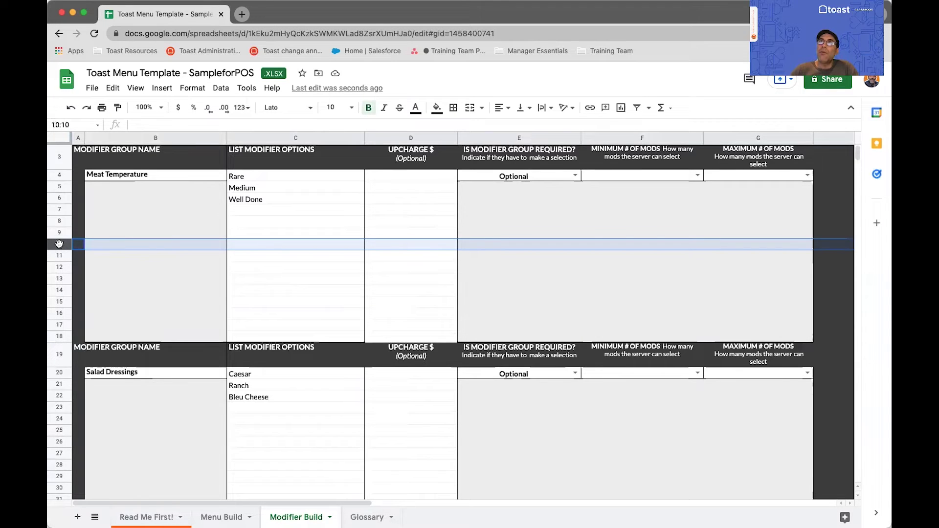
right_click(60, 245)
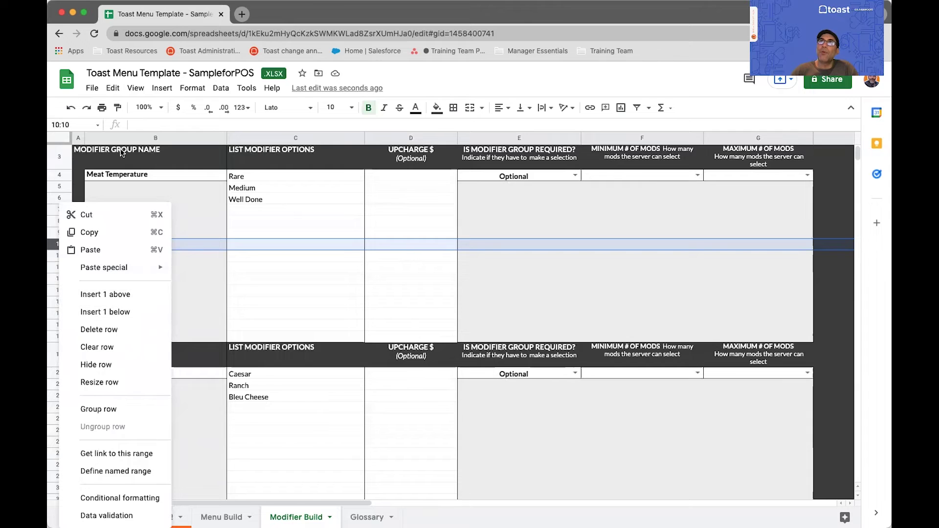
Step: Look at the row insertion options, then dismiss them without adding any rows
left_click(162, 89)
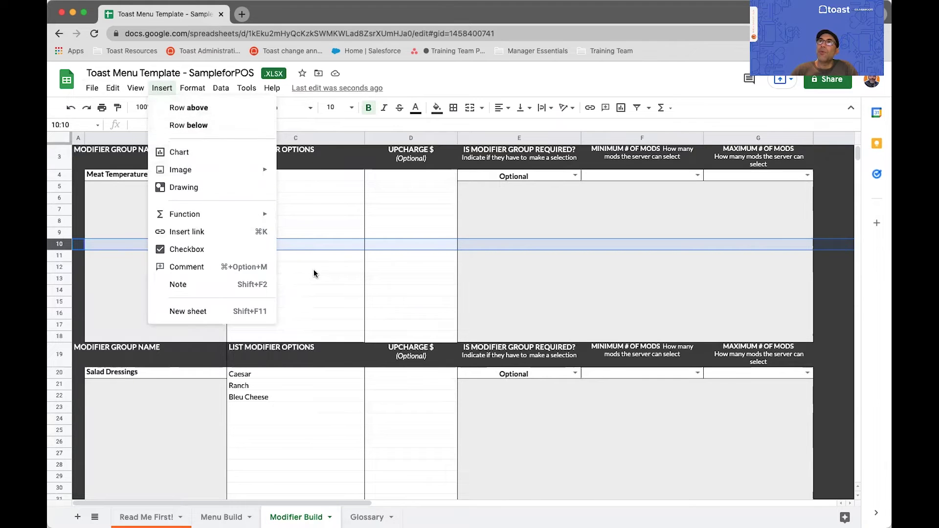
left_click(299, 255)
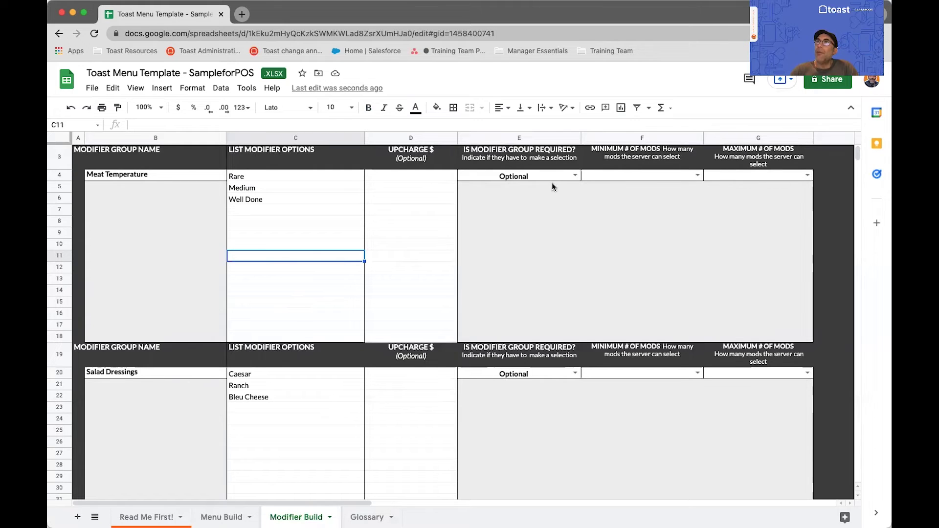
Step: Make Meat Temperature Required with minimum 1 and maximum 1
left_click(574, 176)
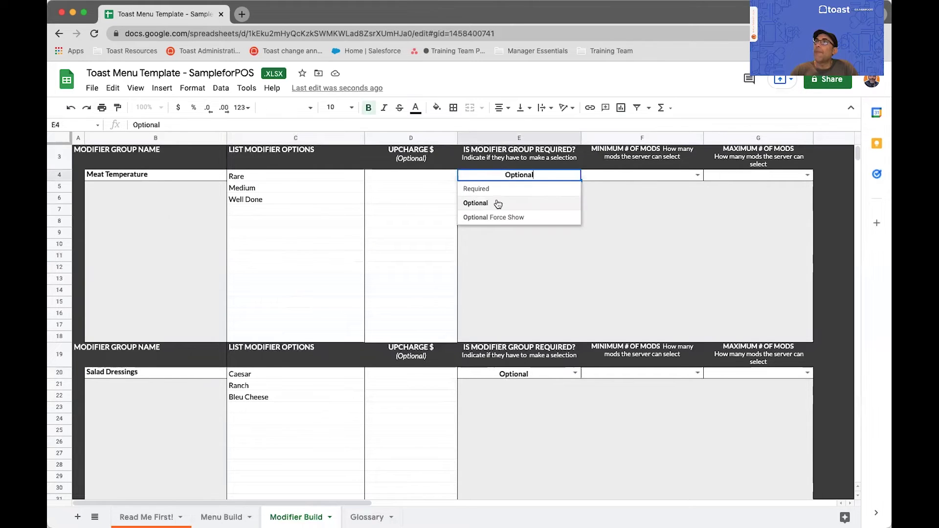
left_click(487, 190)
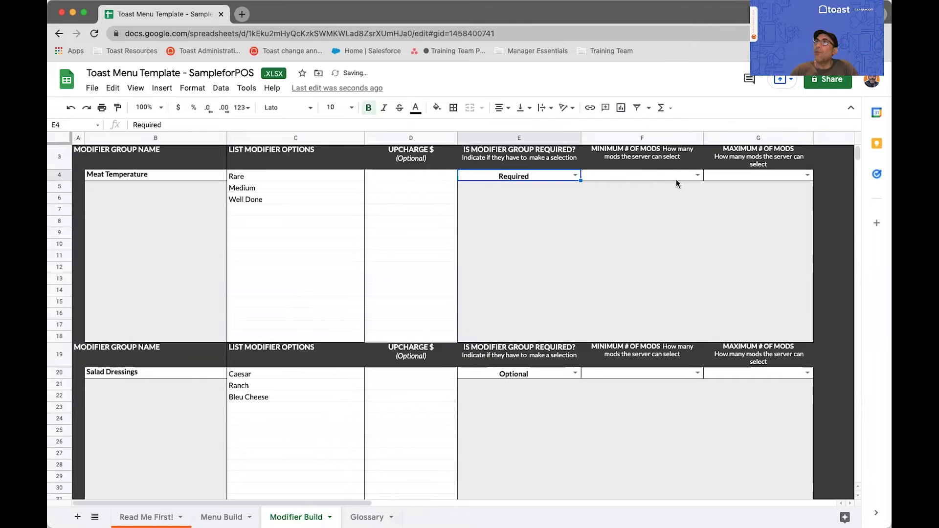
left_click(697, 175)
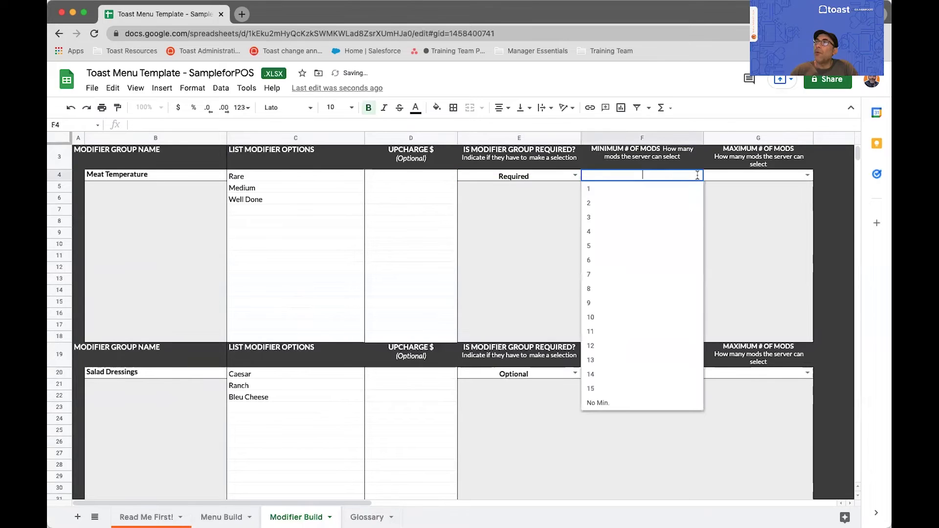
left_click(615, 191)
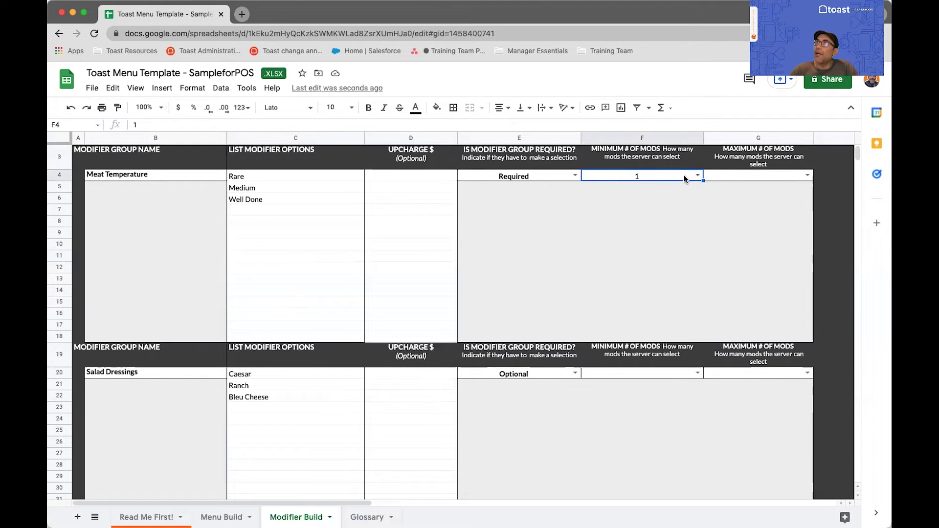
left_click(807, 175)
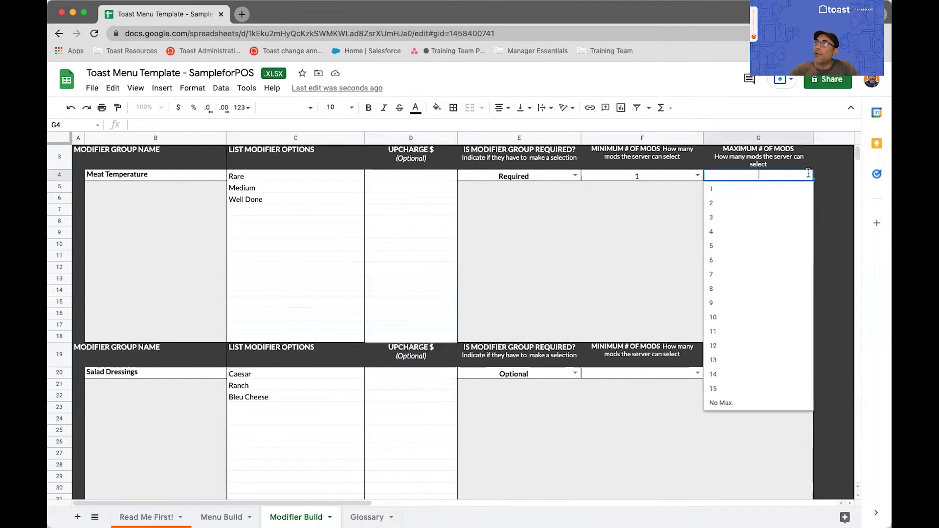
left_click(736, 193)
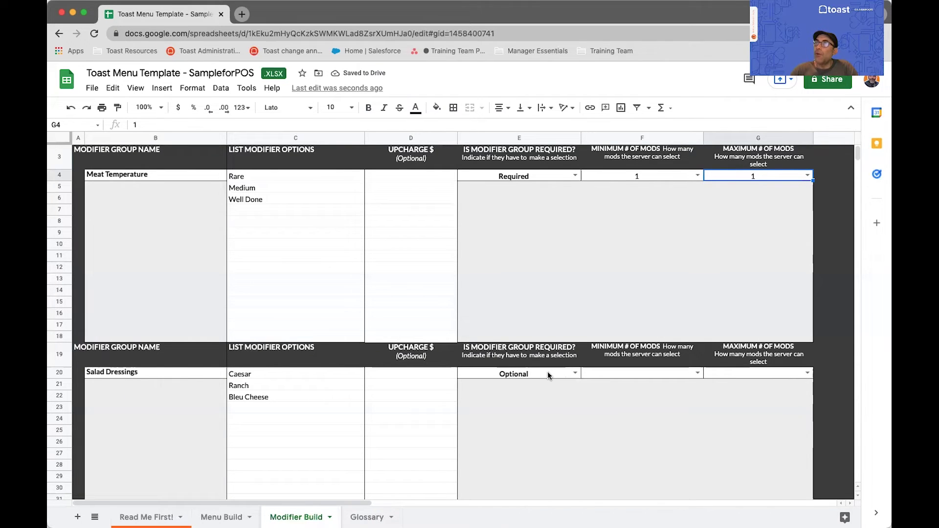
Step: Set Salad Dressings minimum and maximum to 1
left_click(696, 372)
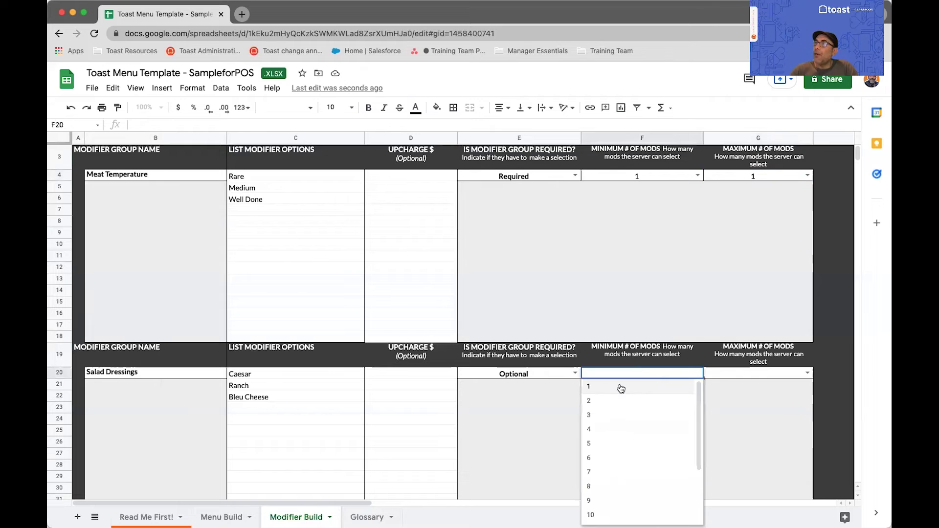
left_click(644, 387)
left_click(806, 373)
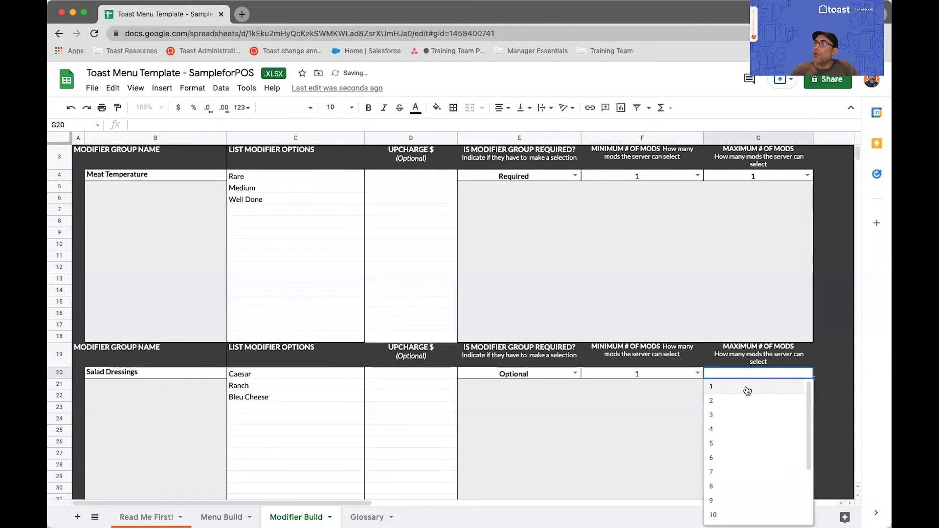
left_click(746, 390)
scroll(518, 383, "down", 3)
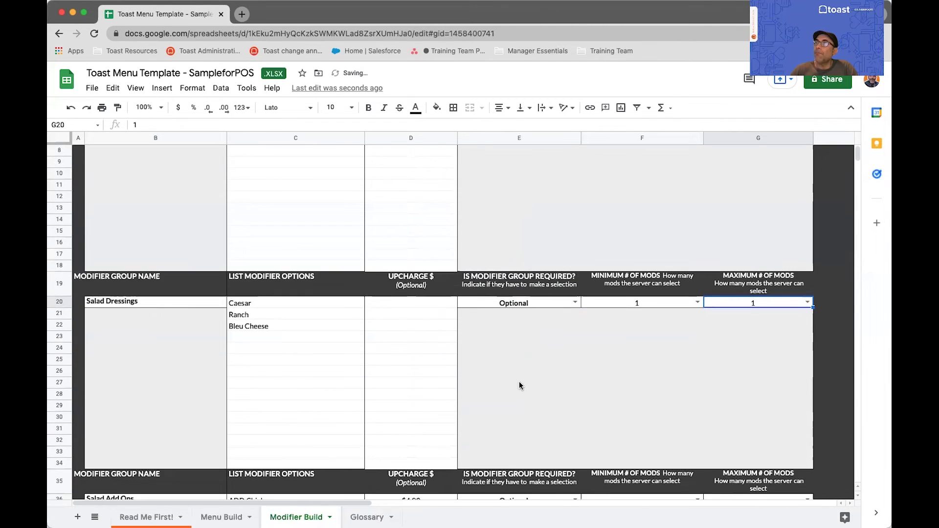
scroll(520, 386, "down", 8)
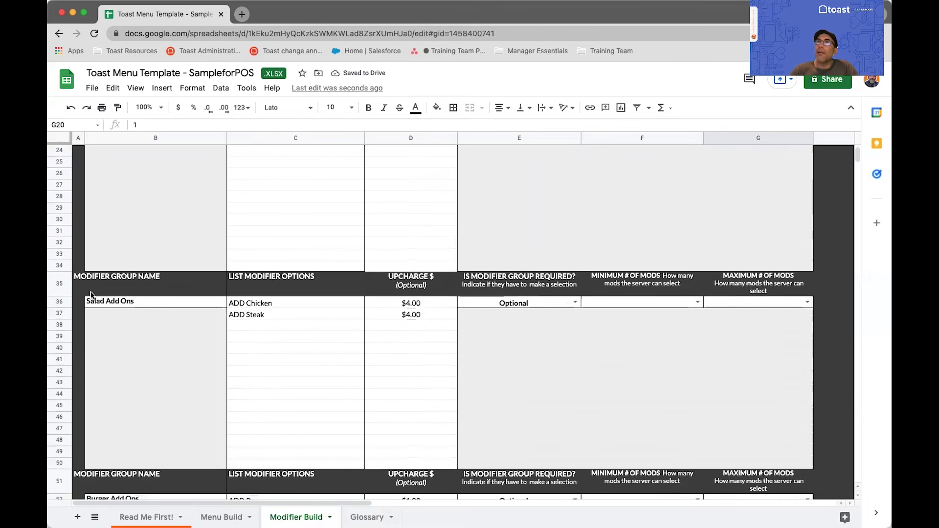
Step: Scroll past the modifier groups and return to the Menu Build sheet's four menu items
scroll(218, 332, "down", 2)
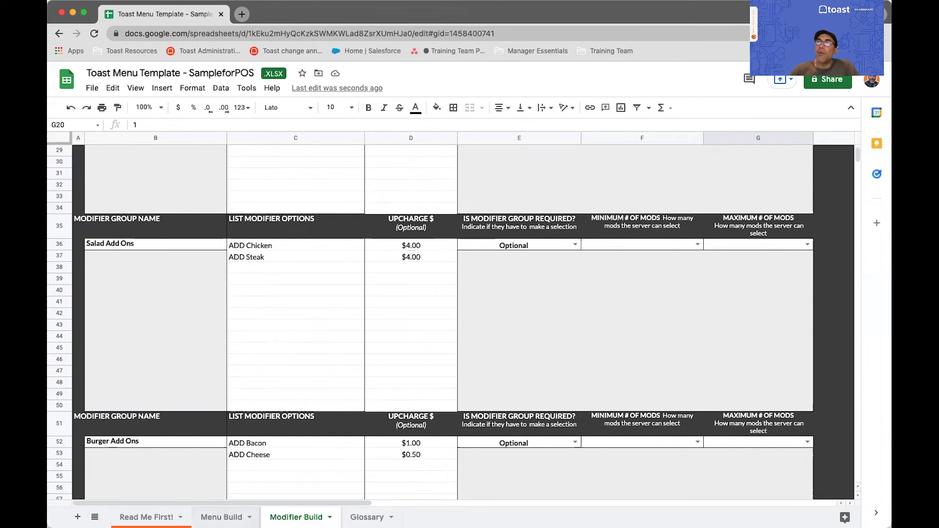
left_click(223, 517)
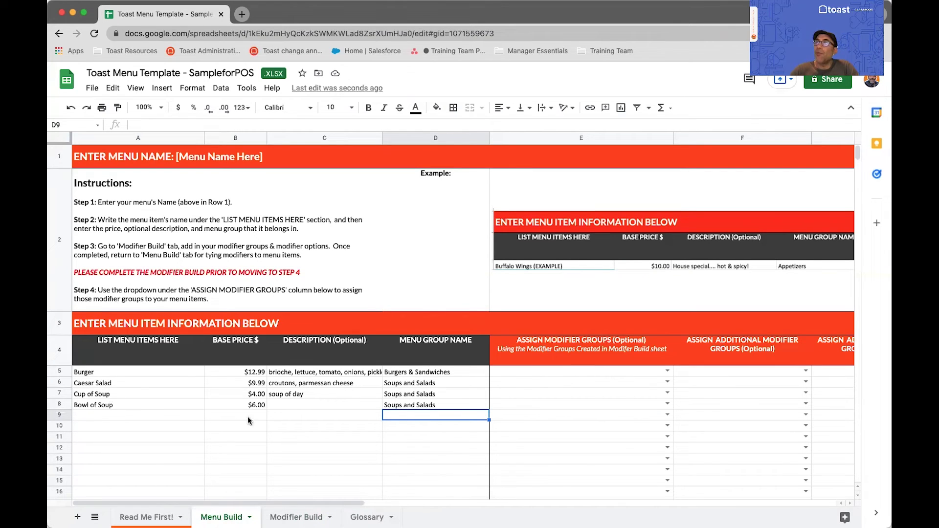
Step: Assign Meat Temperature and Burger Add Ons as the Burger's modifier groups
scroll(295, 412, "down", 1)
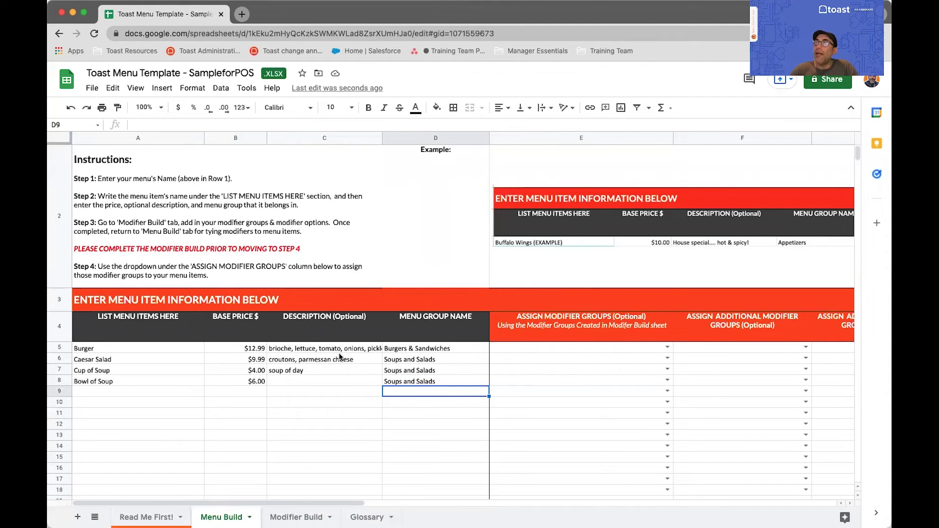
left_click(668, 348)
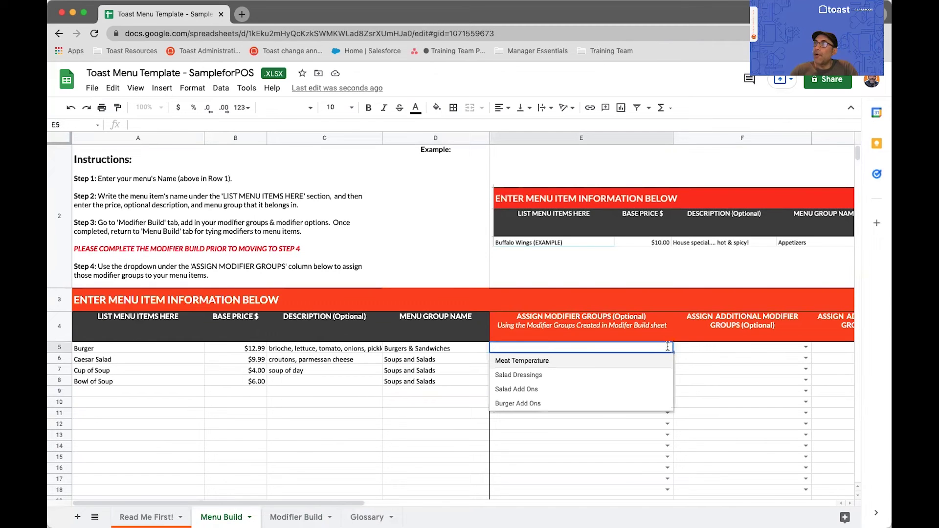
left_click(520, 362)
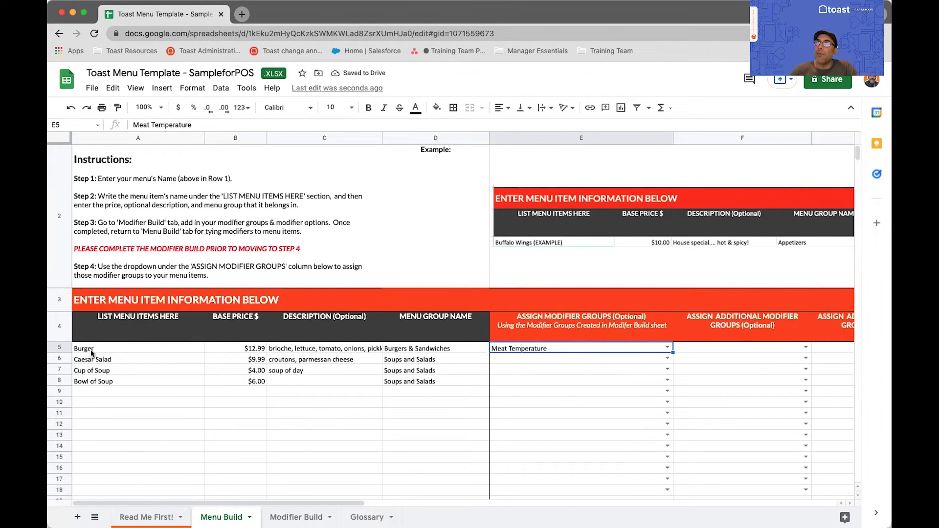
left_click(806, 348)
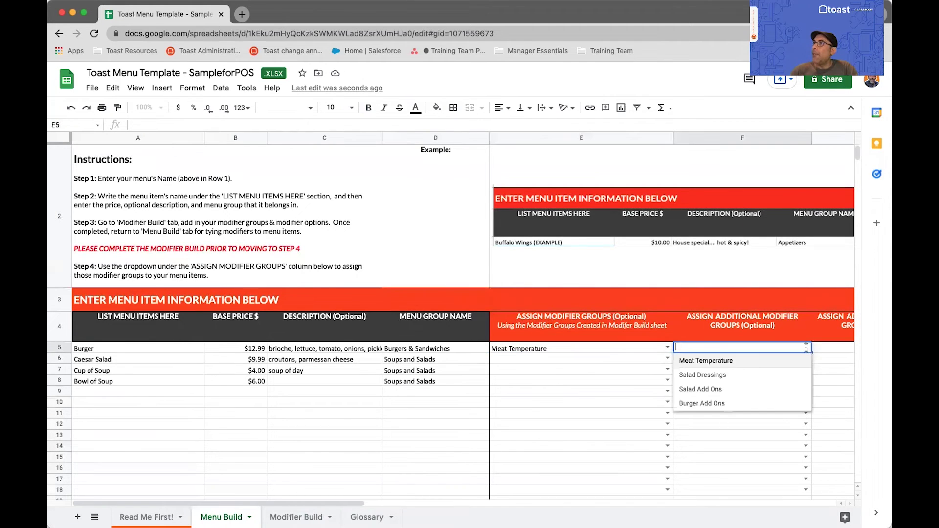
left_click(713, 404)
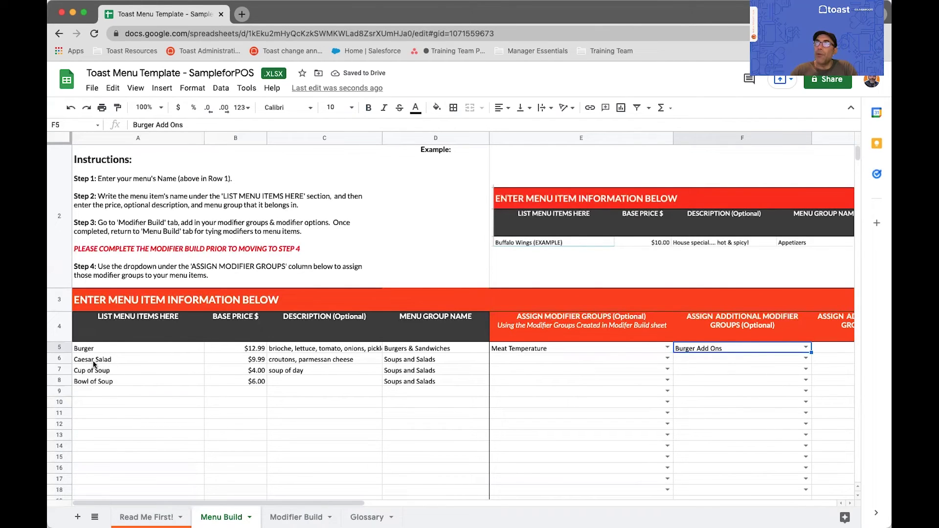
Step: Assign Salad Dressings and Salad Add Ons as the Caesar Salad's modifier groups
left_click(667, 359)
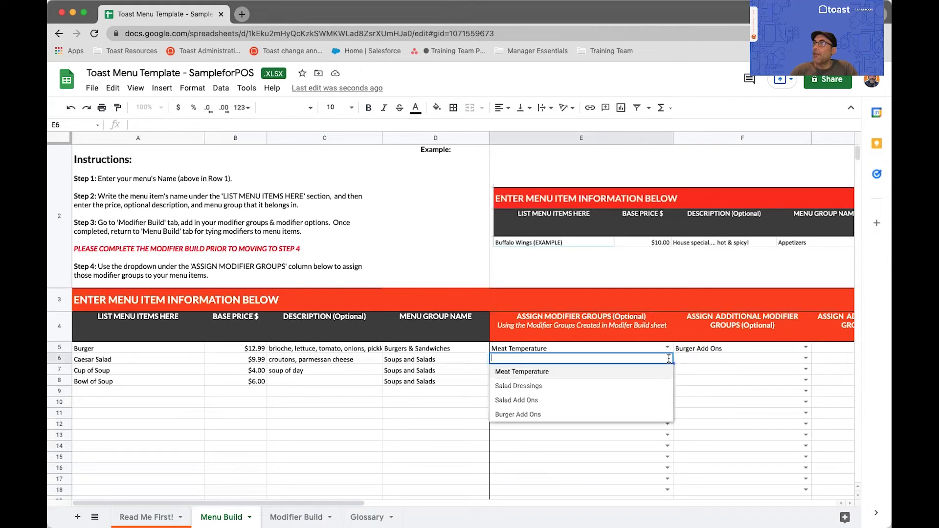
left_click(524, 386)
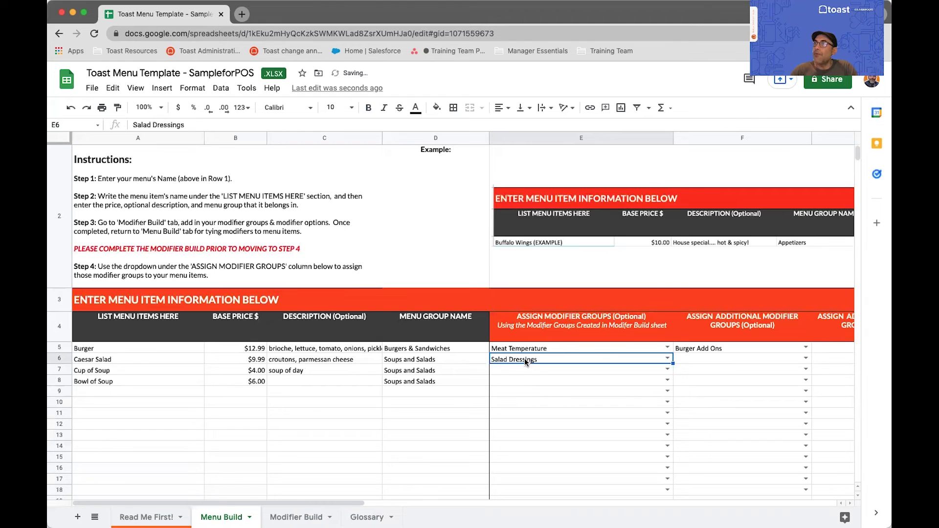
left_click(804, 359)
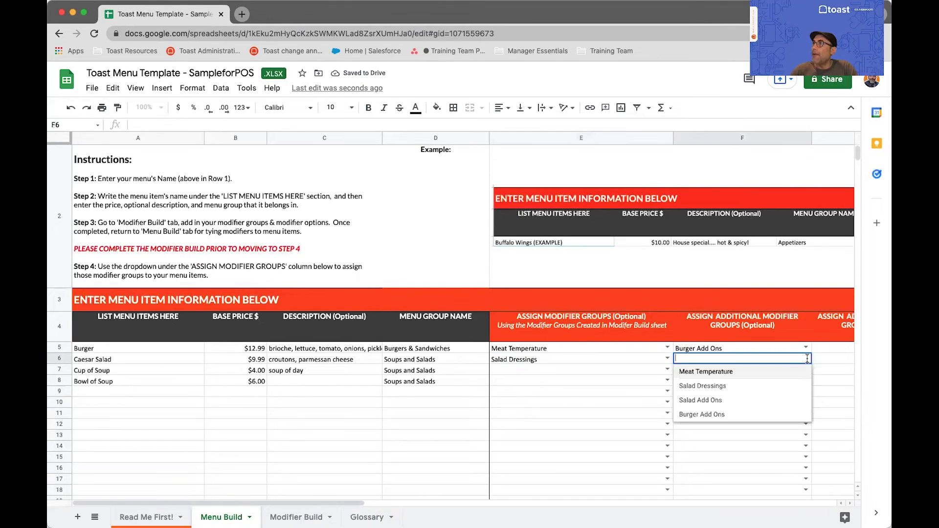
left_click(713, 405)
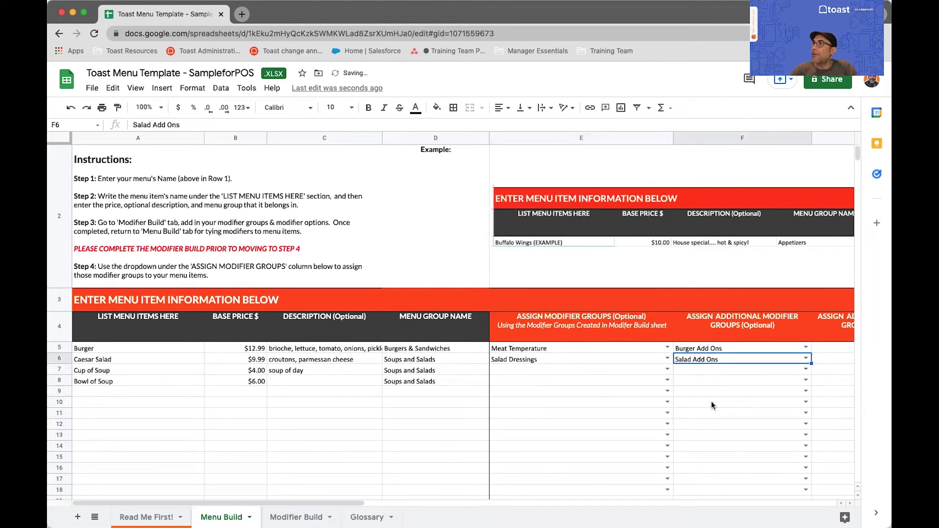
left_click(415, 414)
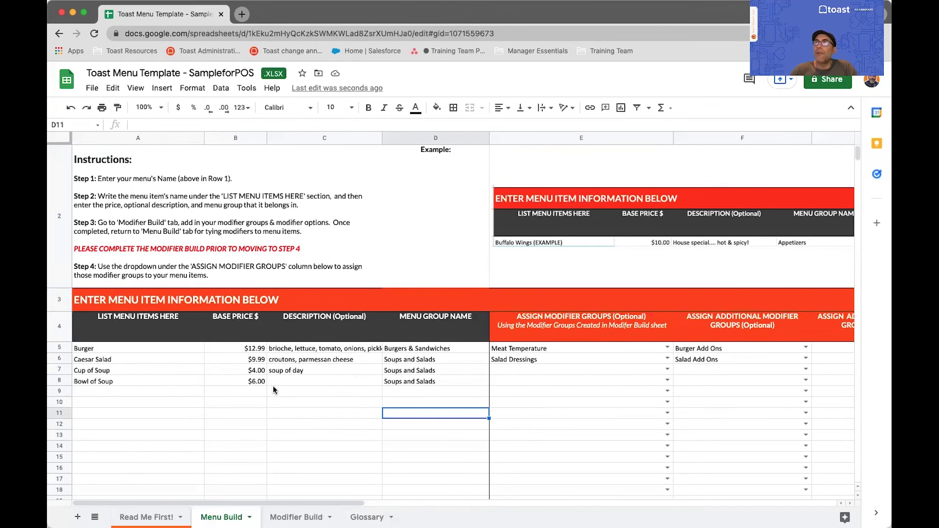
scroll(273, 385, "down", 3)
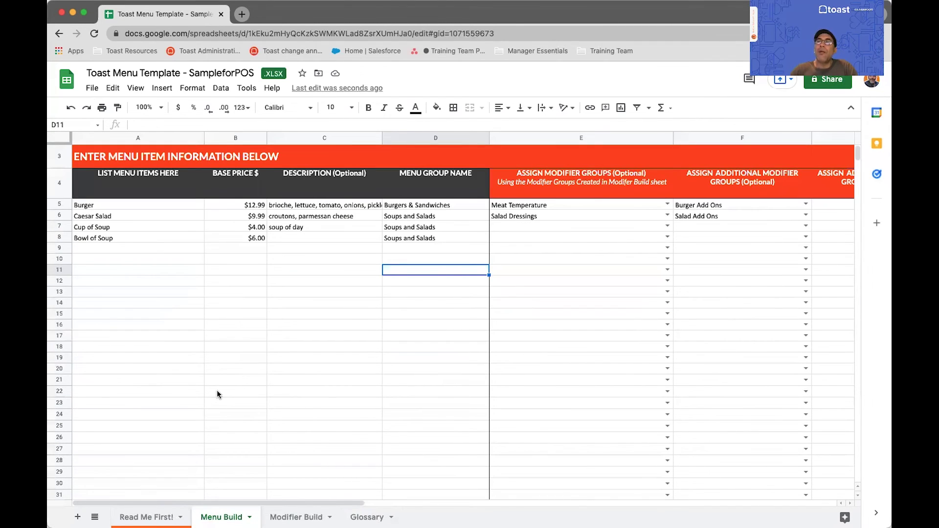
scroll(217, 394, "up", 3)
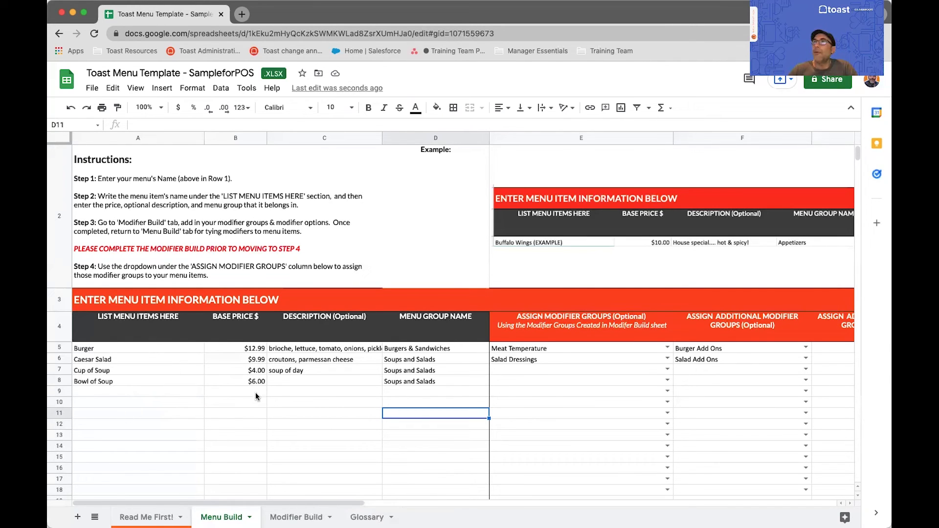
scroll(249, 388, "down", 2)
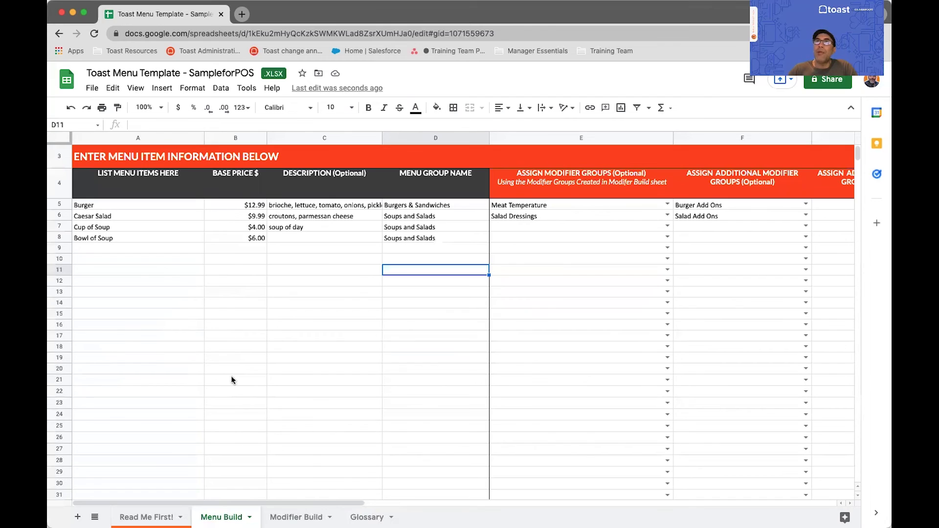
left_click(112, 263)
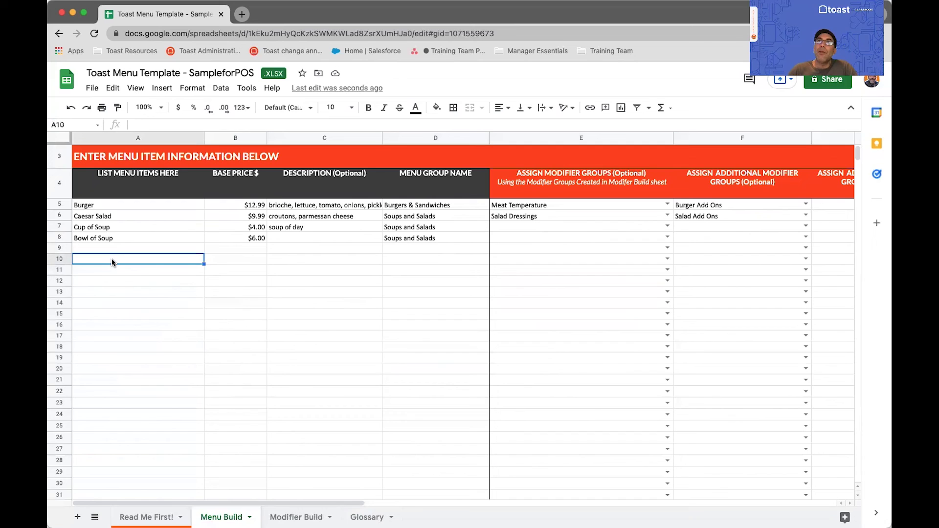
right_click(138, 261)
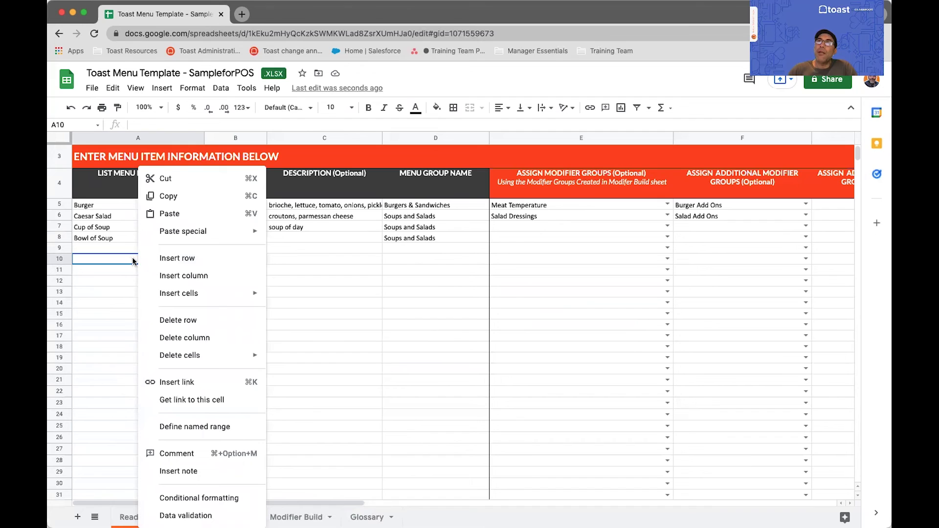
mouse_move(182, 234)
left_click(125, 284)
scroll(167, 284, "up", 3)
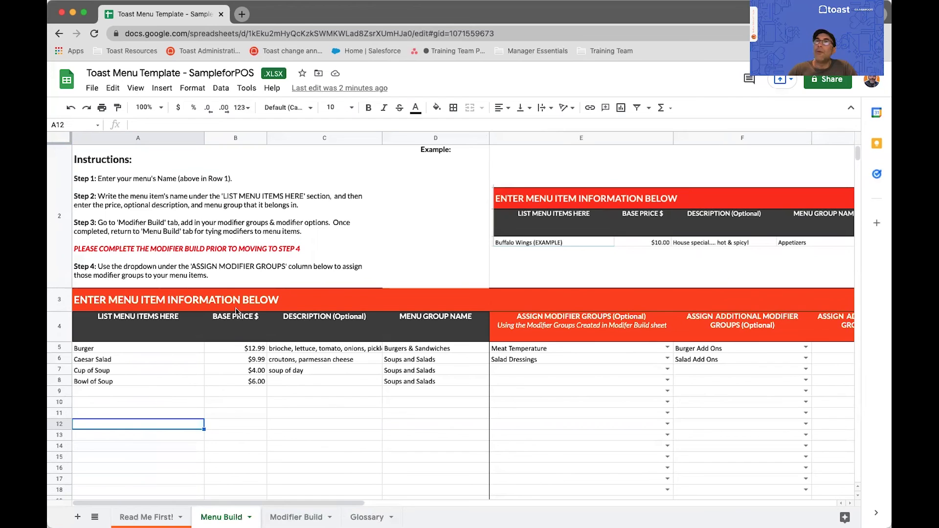
scroll(95, 415, "down", 2)
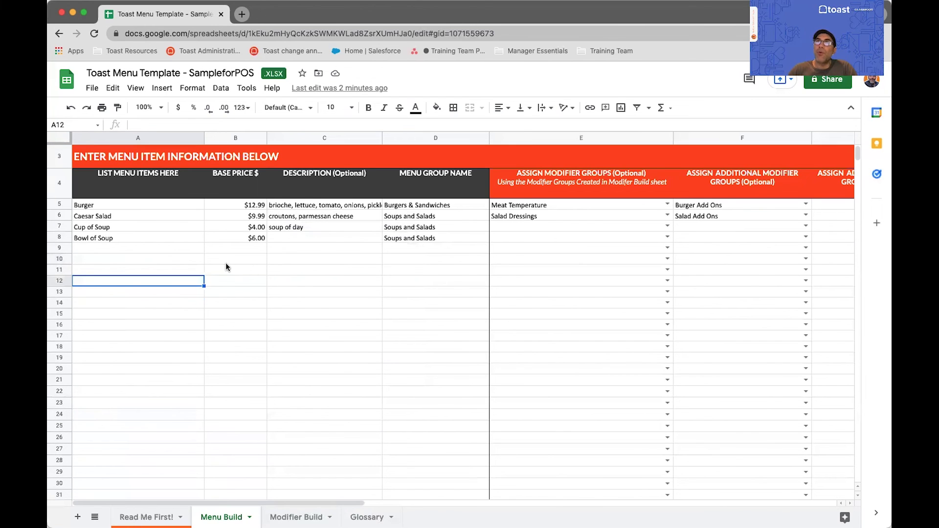
Step: Insert two blank rows above Caesar Salad, below the Burger row
left_click(57, 215)
right_click(59, 217)
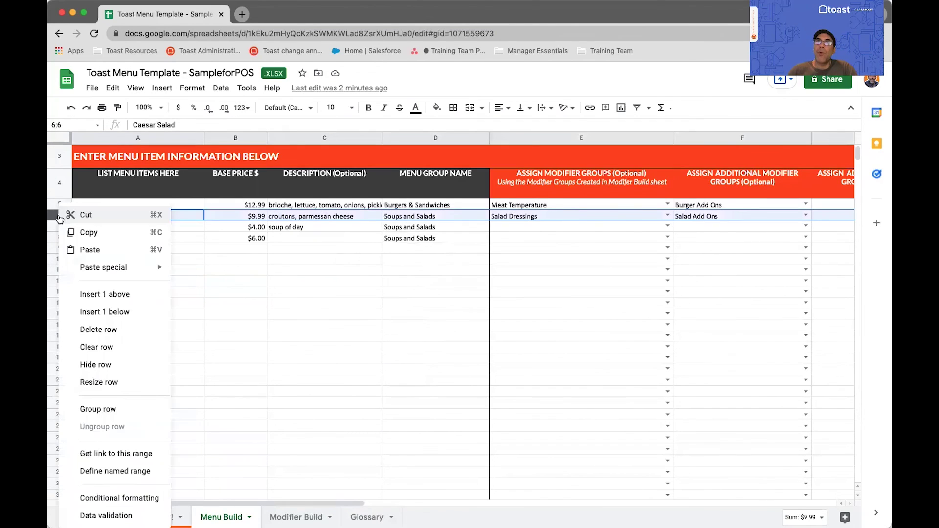
left_click(127, 295)
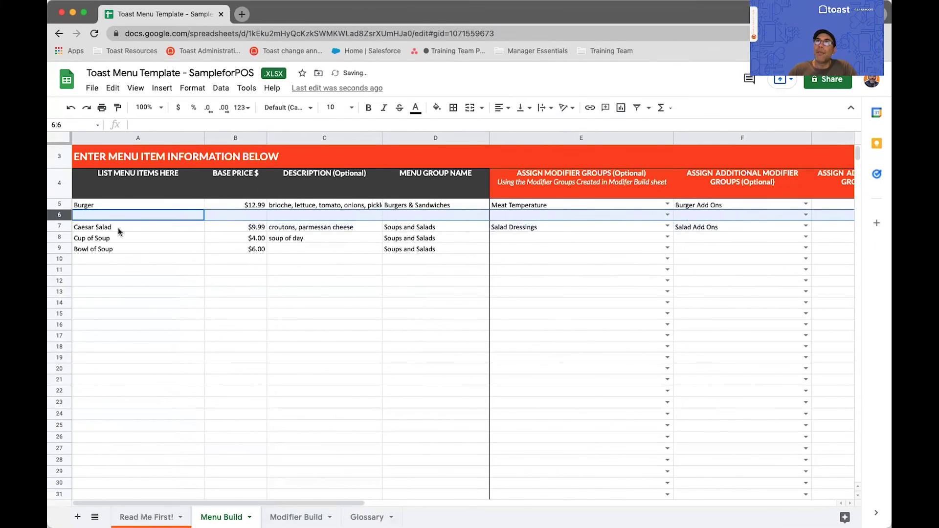
right_click(66, 217)
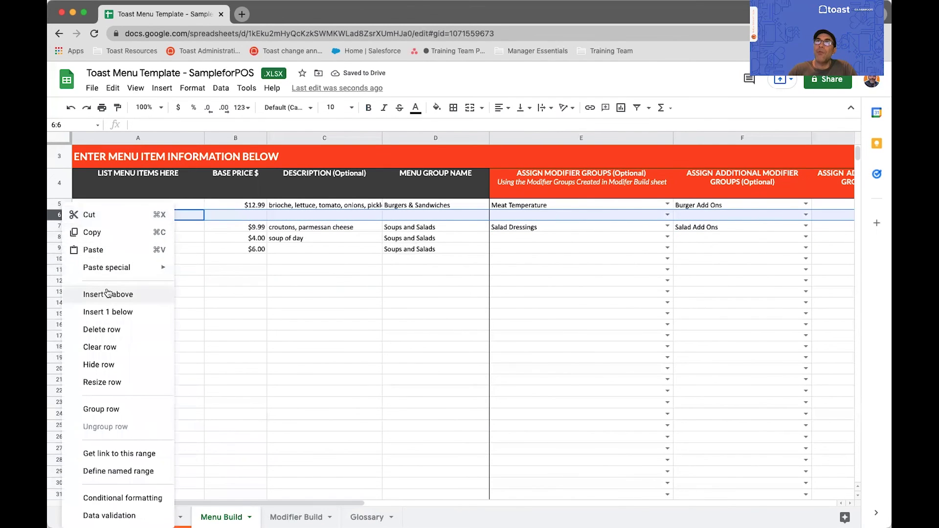
left_click(122, 295)
left_click(246, 340)
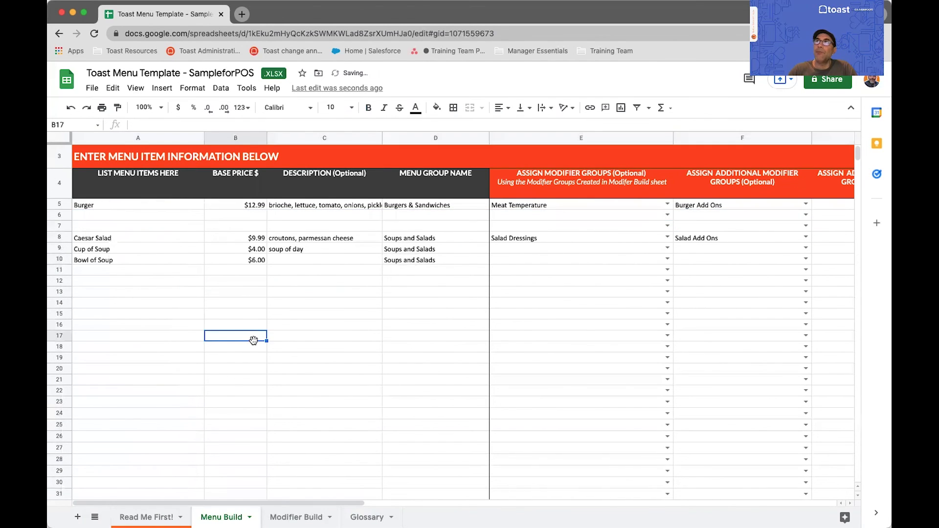
Step: Fill Burgers & Sandwiches from D5 down into D6 and D7, then go to Modifier Build
left_click(436, 205)
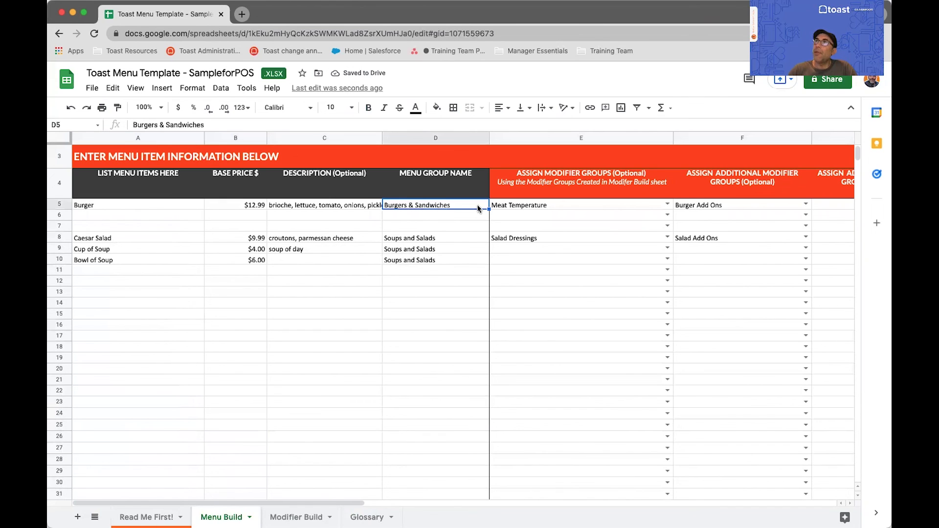
left_click_drag(488, 209, 485, 226)
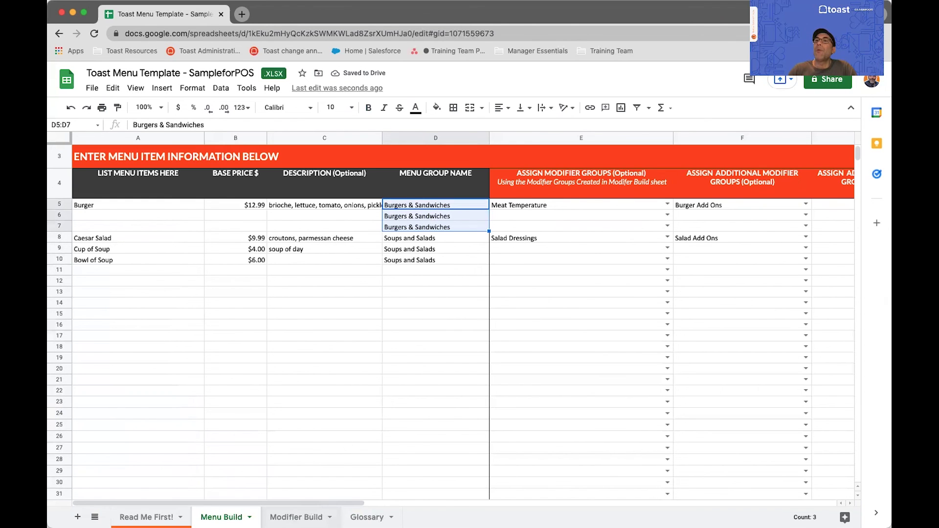
left_click(296, 517)
Step: Insert a blank row at row 9 inside the Meat Temperature group on Modifier Build
scroll(225, 338, "up", 3)
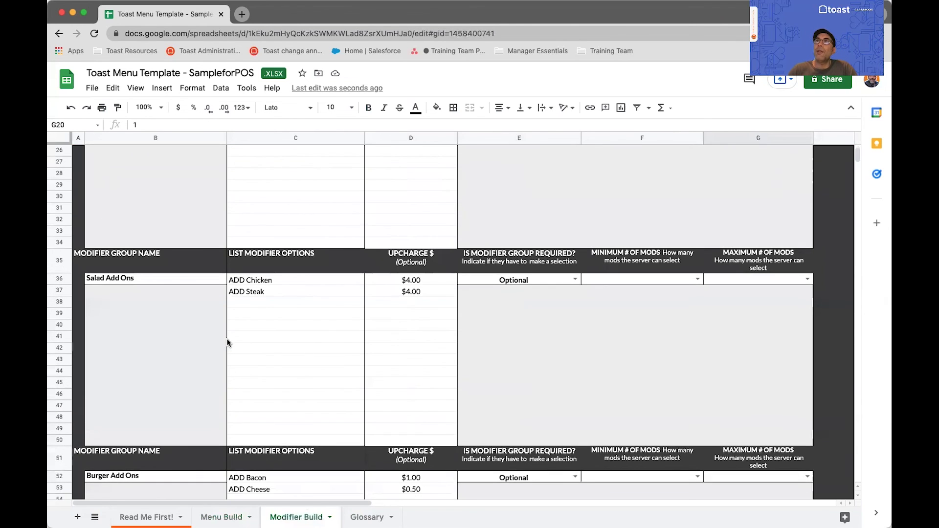
scroll(226, 342, "up", 6)
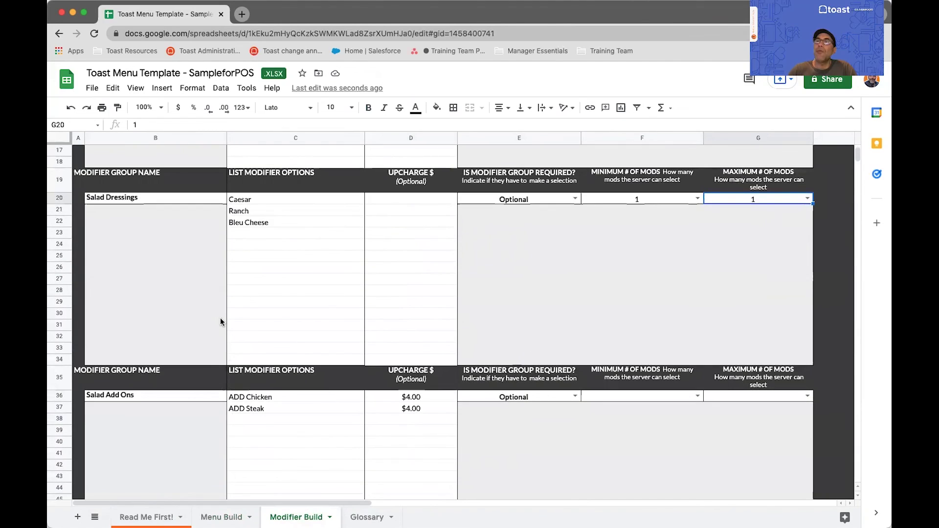
scroll(220, 321, "up", 5)
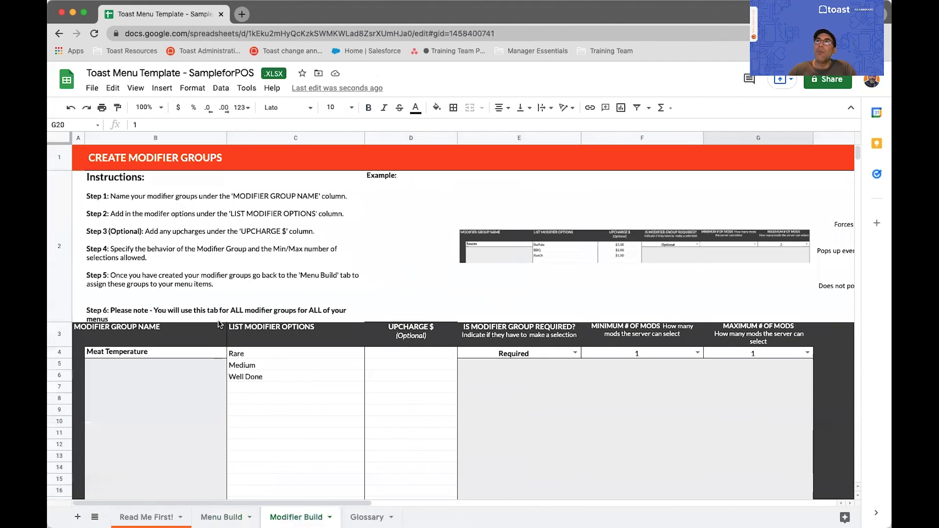
scroll(256, 371, "down", 1)
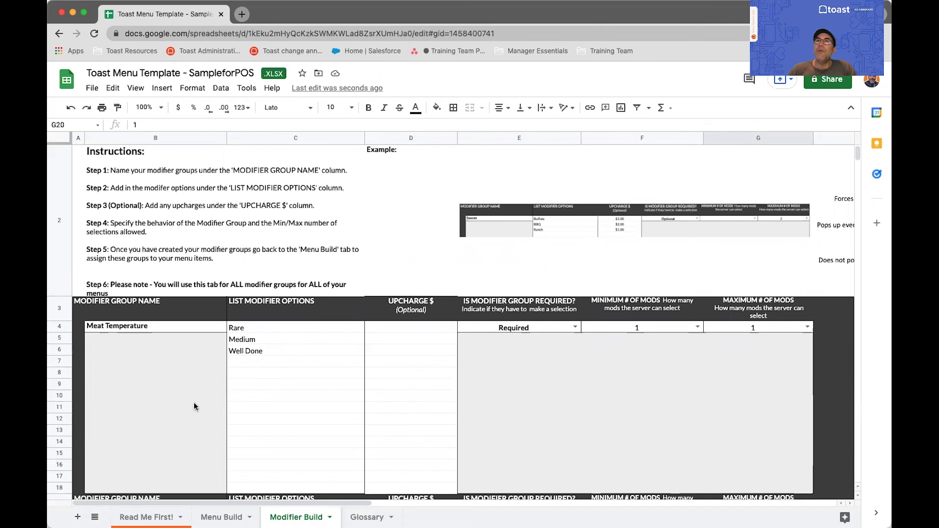
scroll(275, 387, "down", 3)
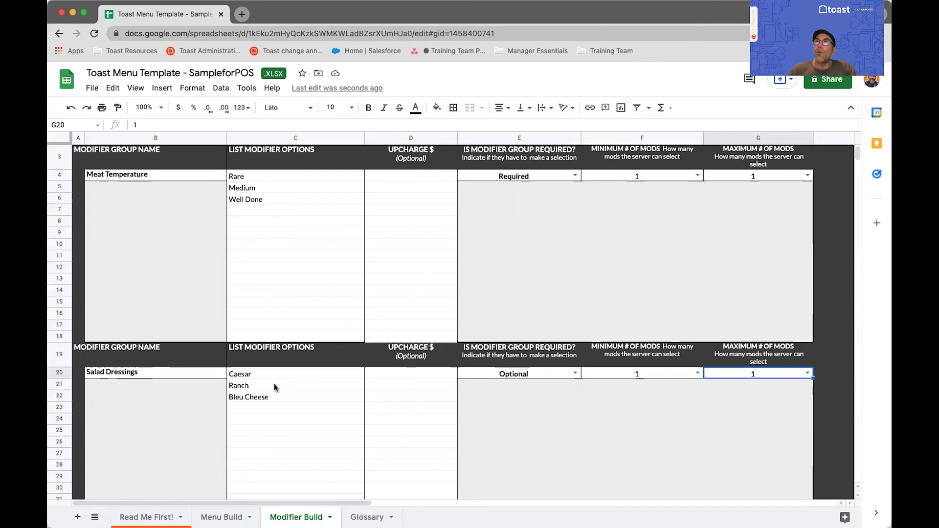
left_click(59, 233)
right_click(59, 233)
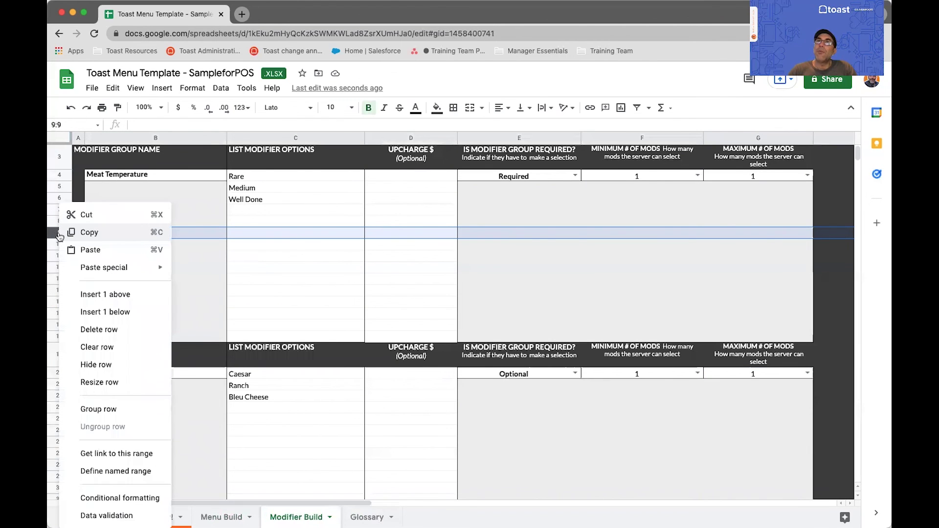
left_click(120, 299)
scroll(256, 258, "up", 3)
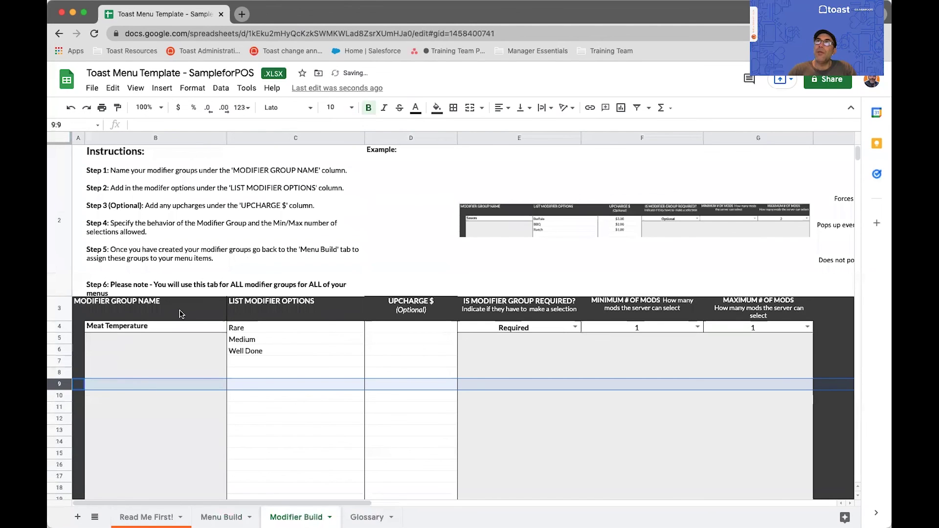